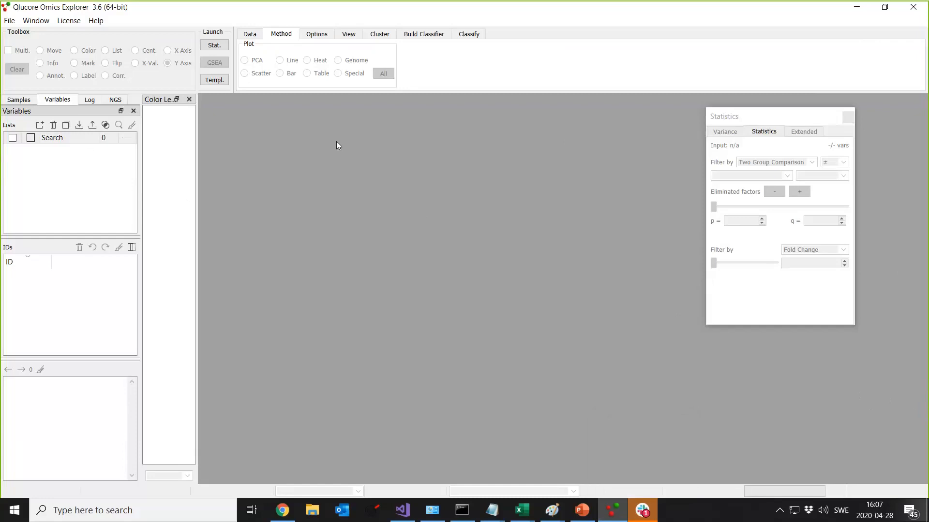
- Load the Acute Lymphoblastic Leukemia.gedata example file
{"action": "left_click", "coordinate": [97, 20]}
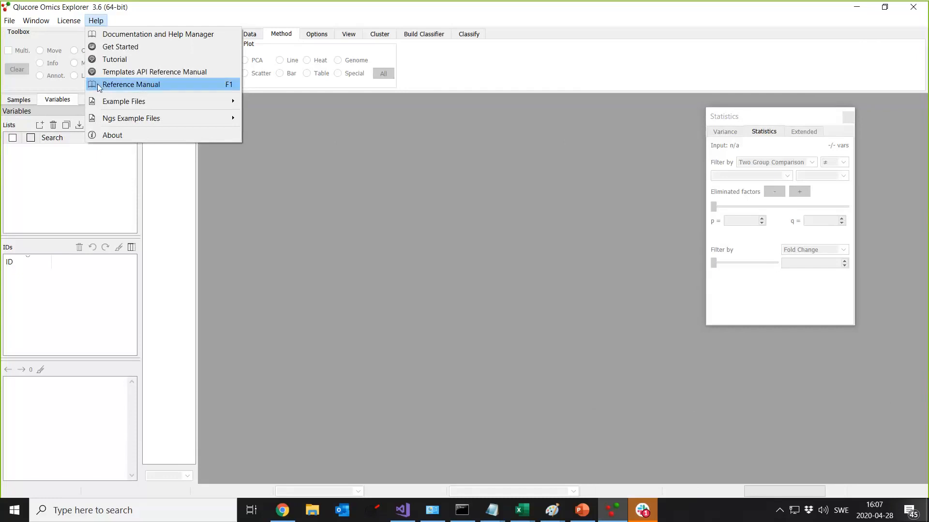
{"action": "mouse_move", "coordinate": [101, 103]}
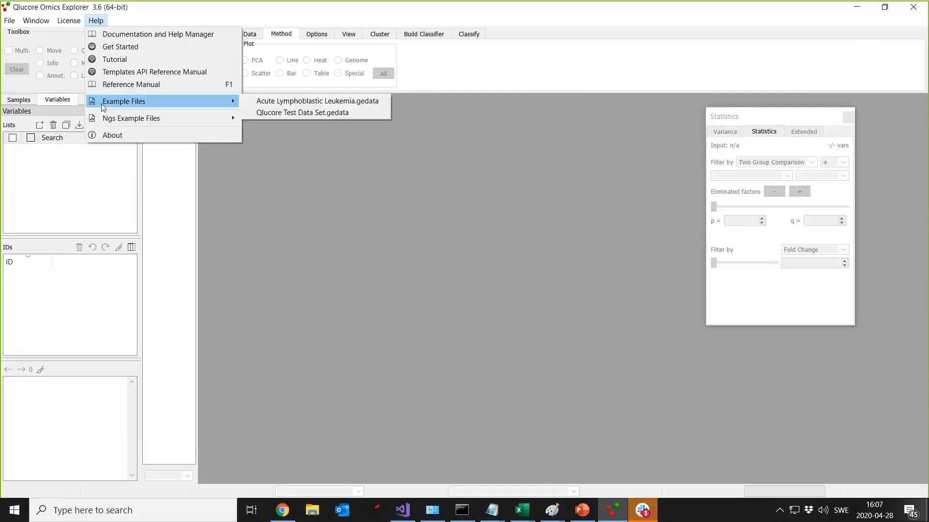
{"action": "left_click", "coordinate": [273, 99]}
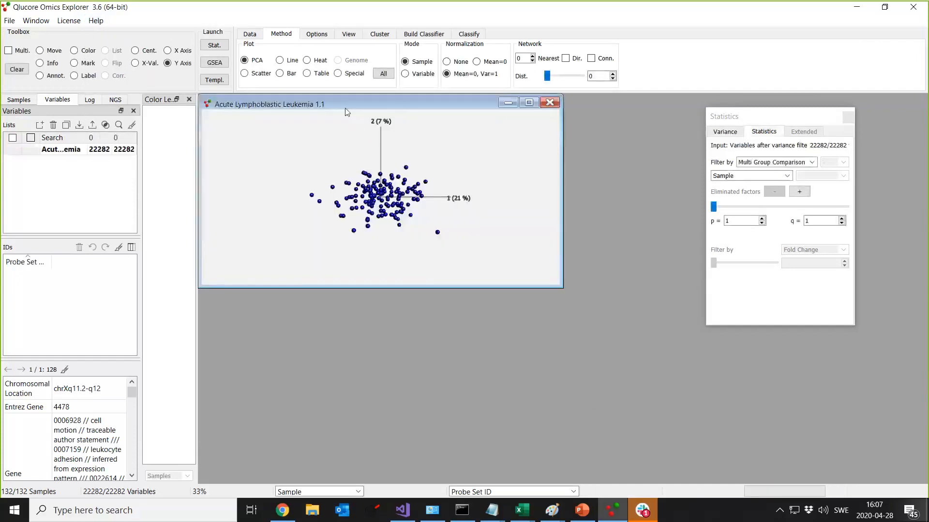
- Maximize the PCA plot window and move the Statistics window aside so it clears the samples
{"action": "left_click_drag", "start_coordinate": [347, 112], "coordinate": [438, 159]}
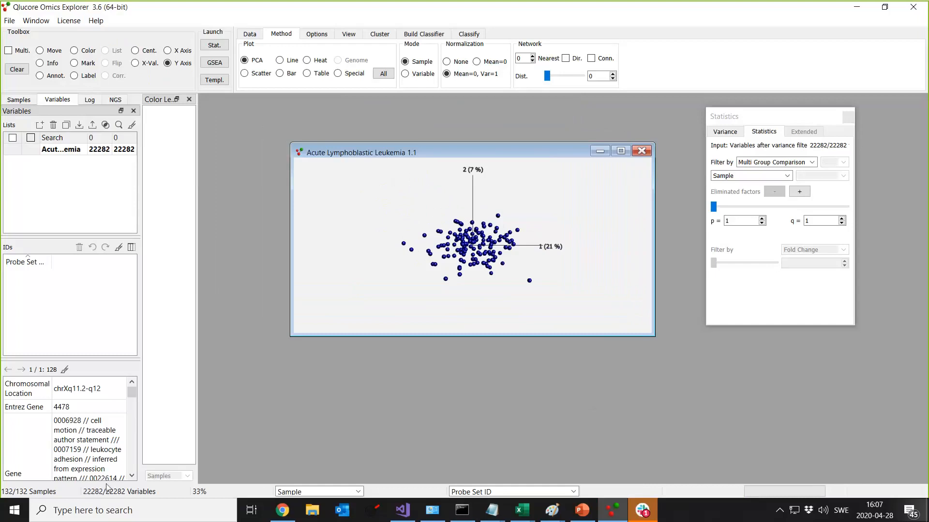
{"action": "double_click", "coordinate": [405, 152]}
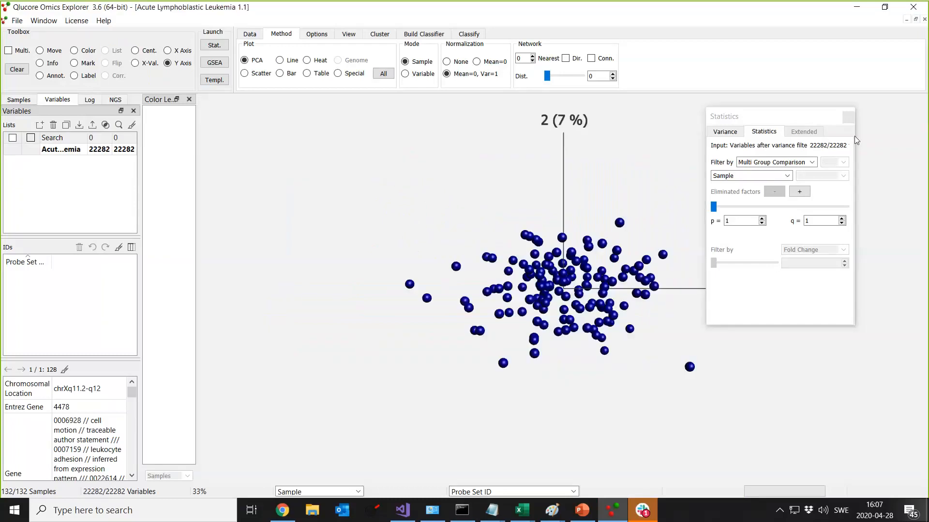
{"action": "left_click", "coordinate": [750, 114]}
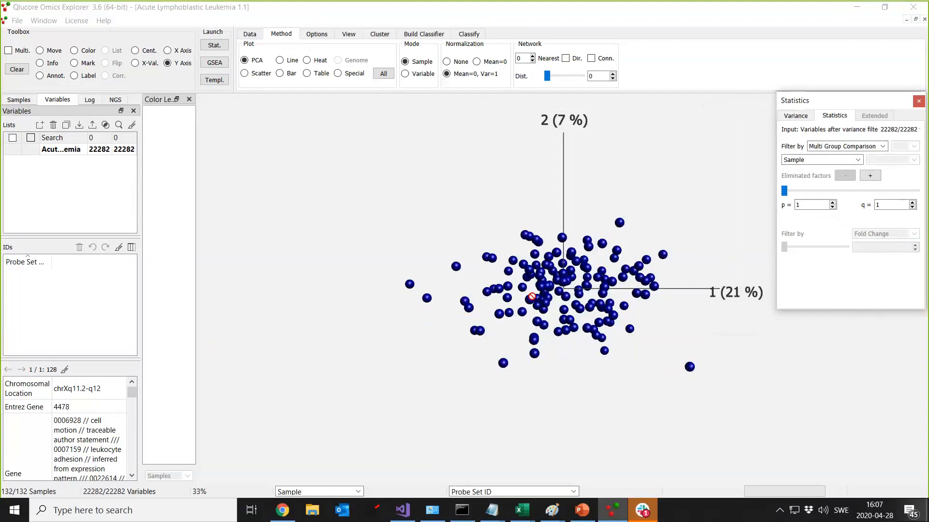
{"action": "left_click", "coordinate": [555, 293]}
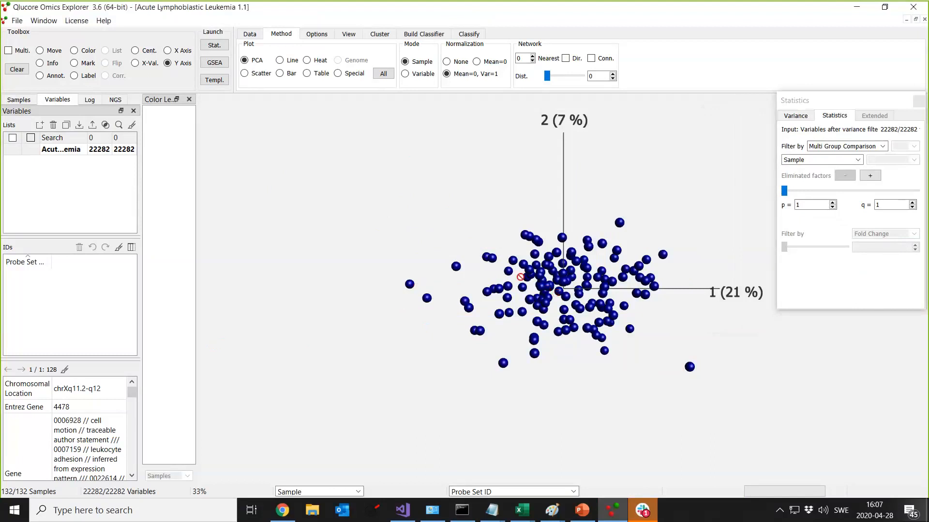
- Rotate the sample PCA plot with the Move tool to examine the three principal components from several angles
{"action": "left_click", "coordinate": [39, 50]}
{"action": "left_click_drag", "start_coordinate": [677, 226], "coordinate": [732, 230]}
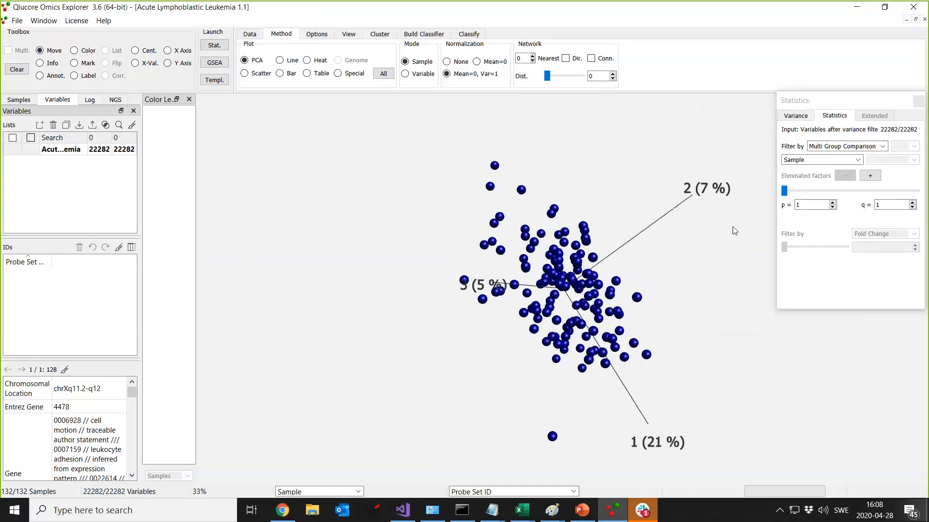
{"action": "left_click_drag", "start_coordinate": [677, 186], "coordinate": [608, 202]}
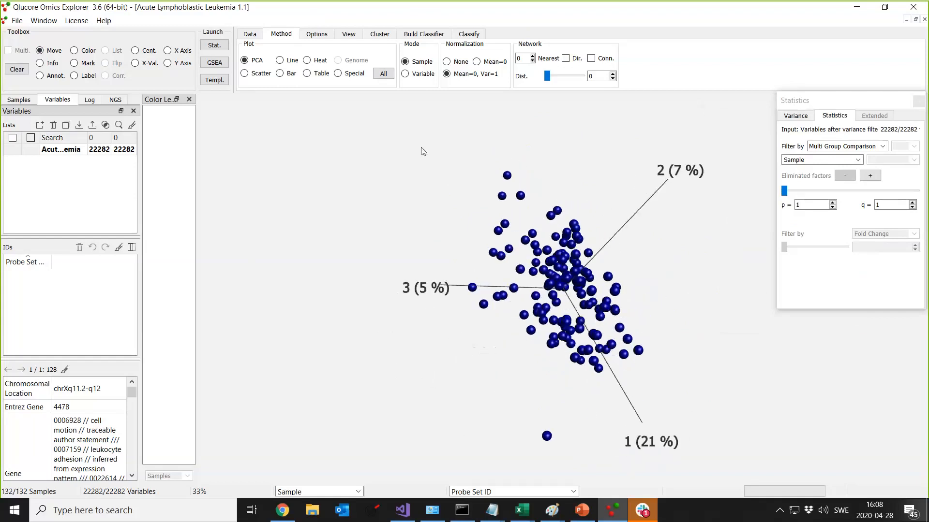
{"action": "left_click_drag", "start_coordinate": [400, 116], "coordinate": [398, 385]}
{"action": "left_click_drag", "start_coordinate": [506, 363], "coordinate": [512, 229]}
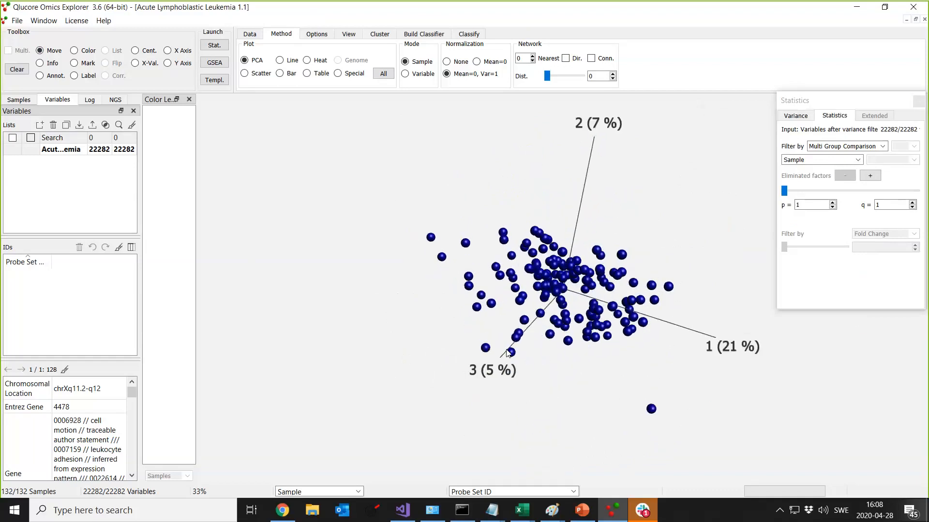
{"action": "left_click_drag", "start_coordinate": [595, 414], "coordinate": [422, 292]}
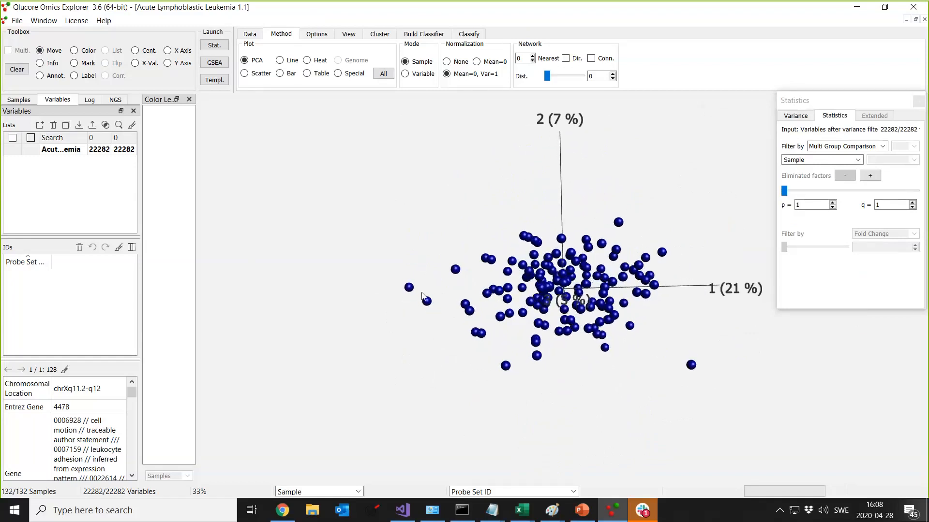
- Switch the PCA plot to Variable mode and examine the variable cloud from different angles
{"action": "left_click", "coordinate": [405, 75]}
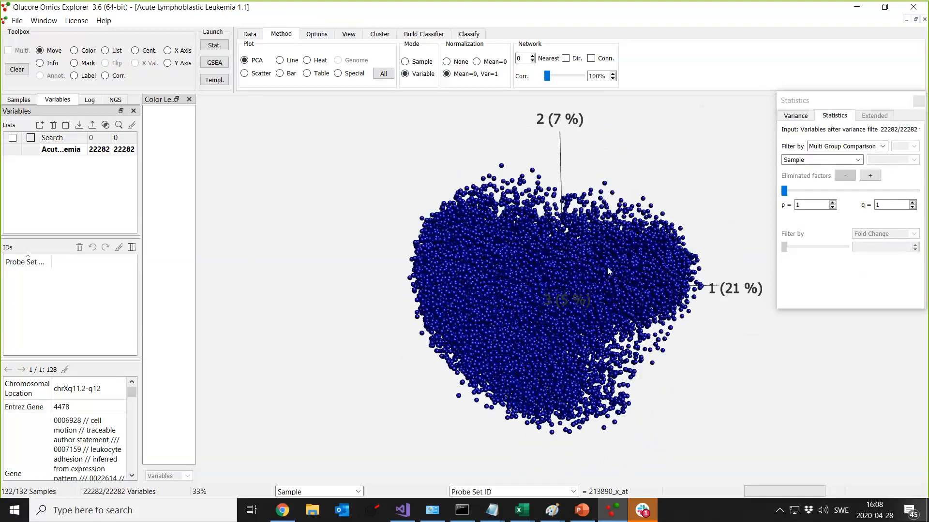
{"action": "left_click_drag", "start_coordinate": [608, 219], "coordinate": [534, 254]}
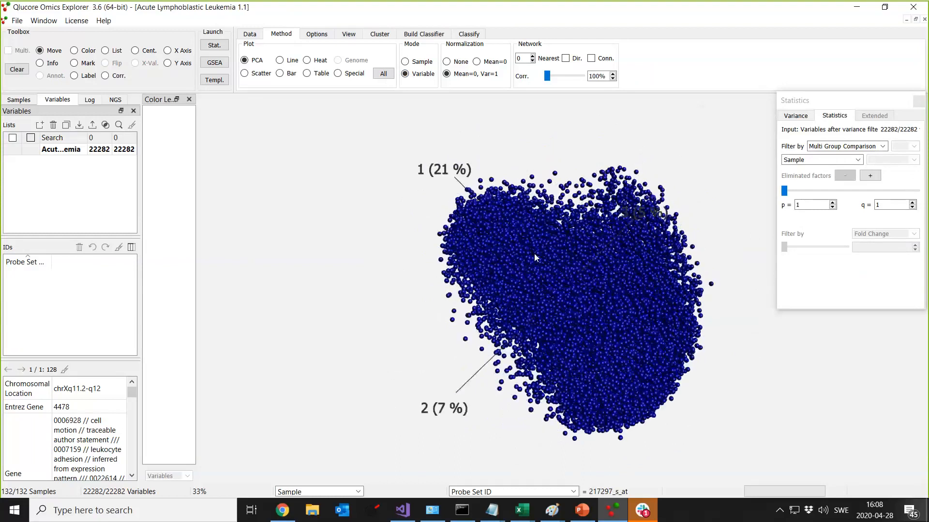
{"action": "left_click_drag", "start_coordinate": [399, 199], "coordinate": [430, 228]}
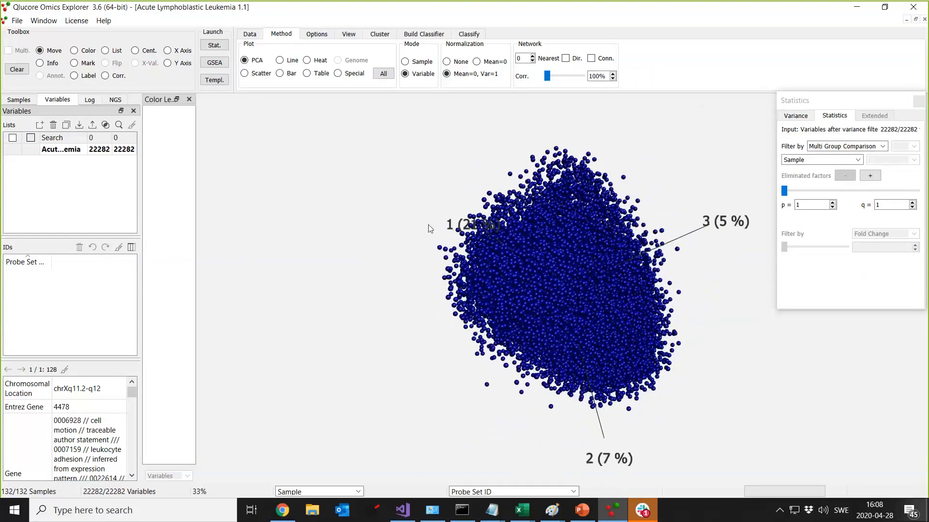
- Return the PCA plot to Sample mode and reset its orientation to the default view
{"action": "left_click", "coordinate": [406, 62]}
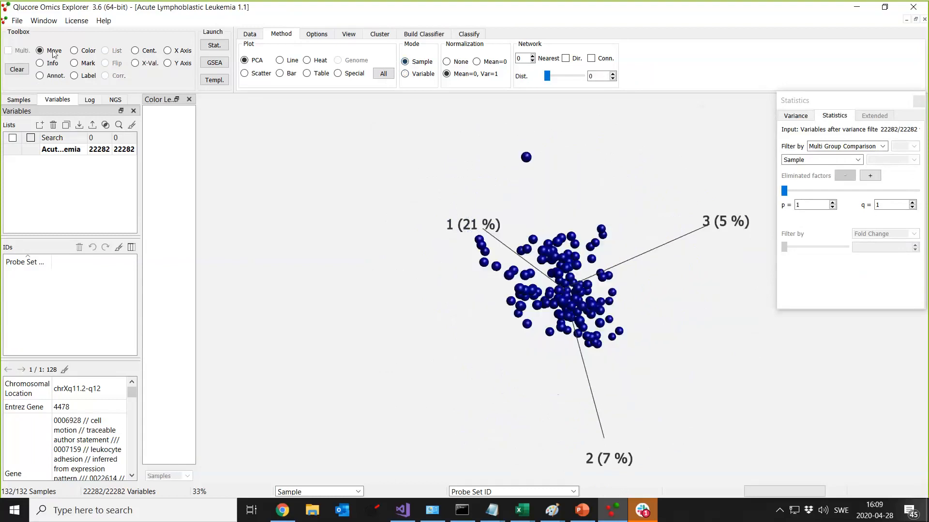
{"action": "left_click", "coordinate": [17, 69]}
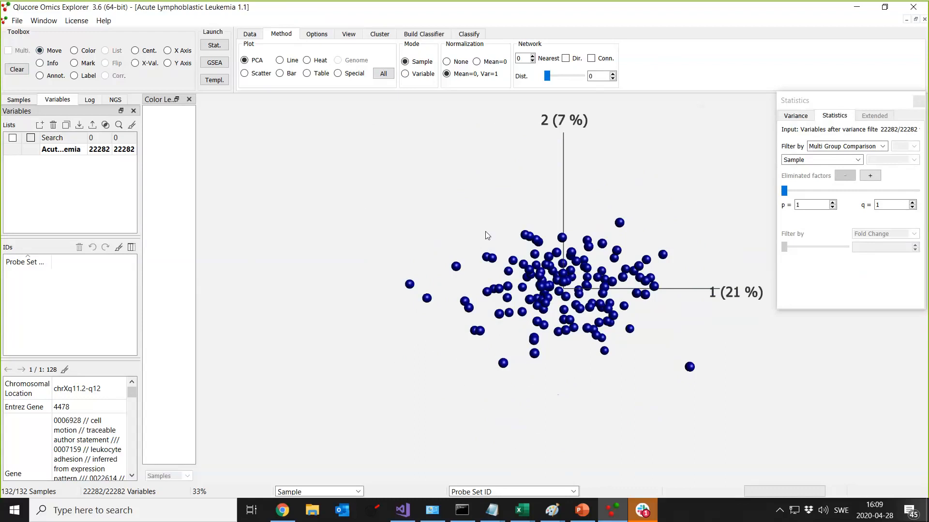
{"action": "left_click_drag", "start_coordinate": [420, 295], "coordinate": [555, 145]}
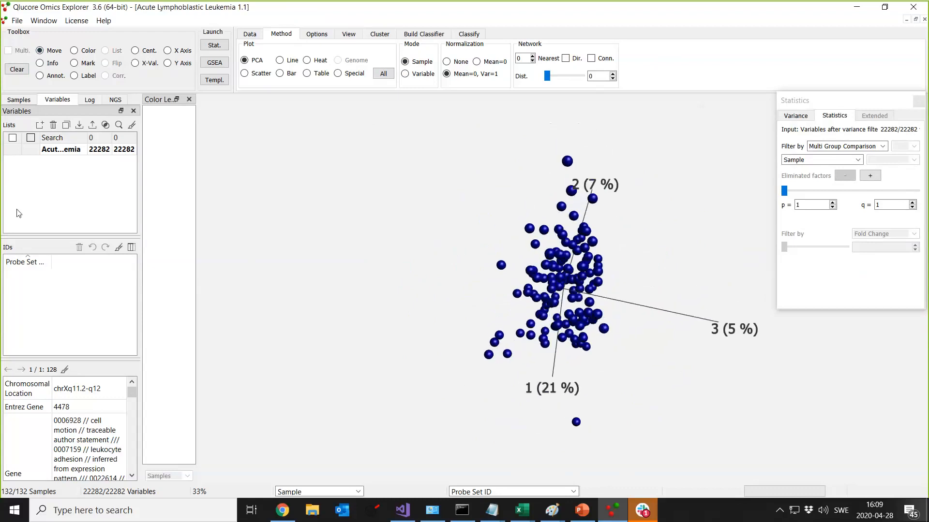
{"action": "left_click", "coordinate": [20, 70]}
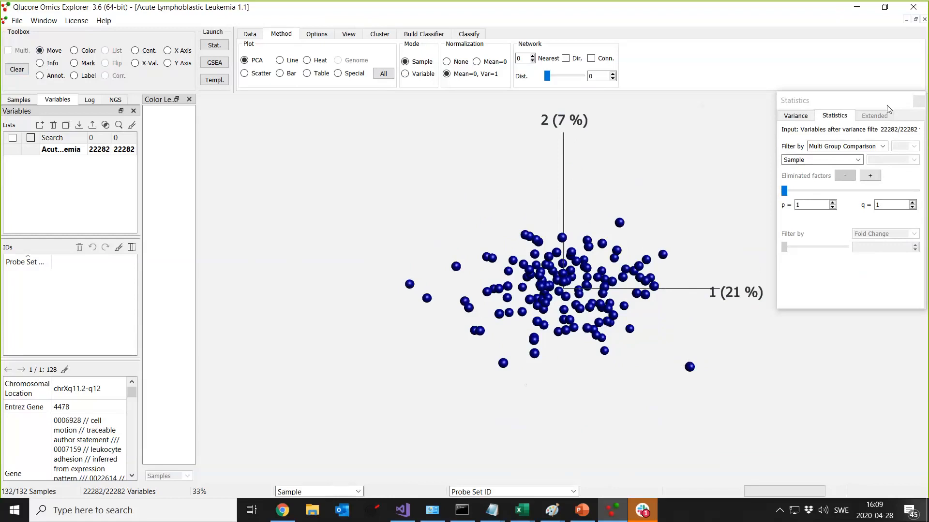
- Filter the variables by standard deviation with a variance threshold of 0.26
{"action": "left_click", "coordinate": [788, 120]}
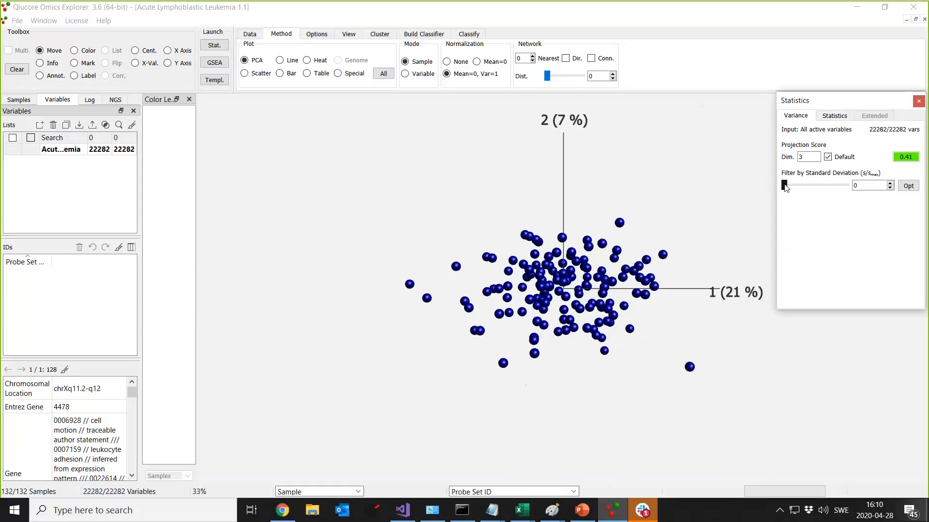
{"action": "left_click_drag", "start_coordinate": [784, 185], "coordinate": [784, 185]}
{"action": "left_click_drag", "start_coordinate": [784, 185], "coordinate": [788, 186]}
{"action": "left_click_drag", "start_coordinate": [788, 188], "coordinate": [834, 189]}
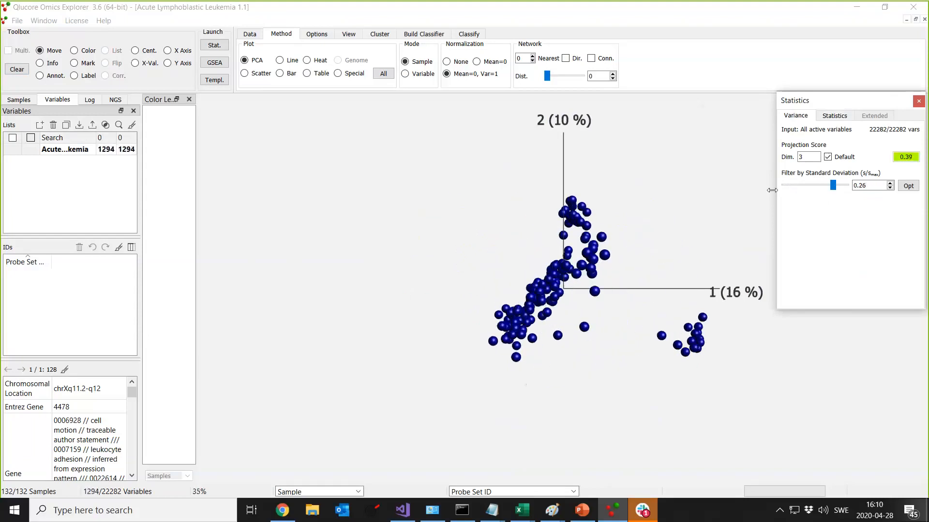
- Color the samples in the PCA plot by the Leukemia Type annotation
{"action": "left_click_drag", "start_coordinate": [584, 193], "coordinate": [514, 369]}
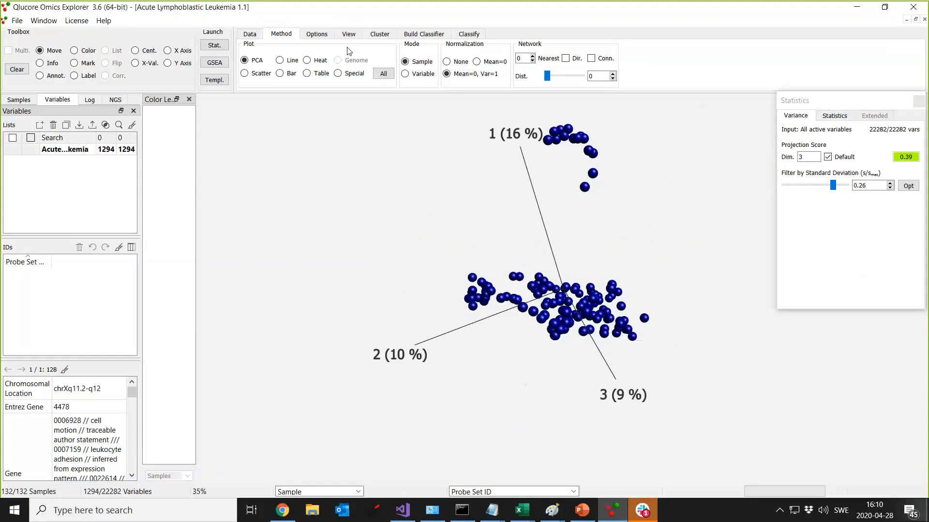
{"action": "left_click", "coordinate": [349, 34]}
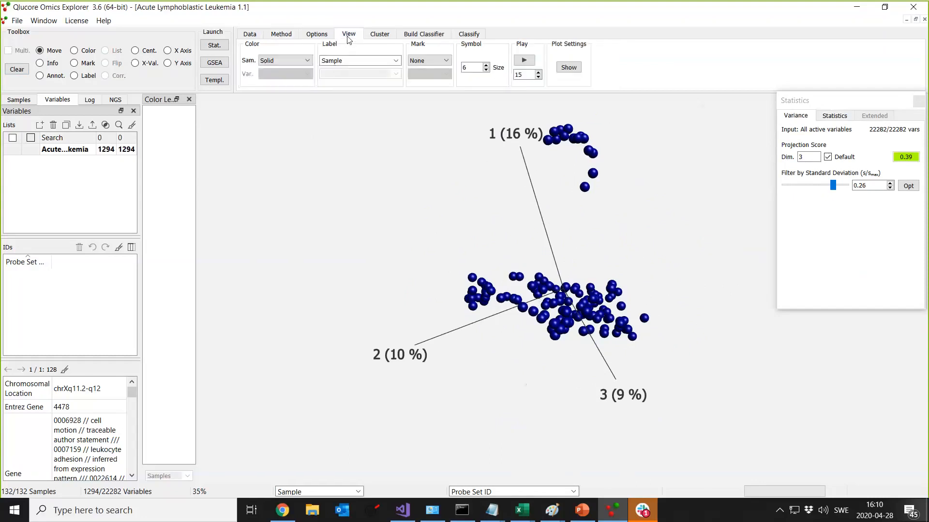
{"action": "left_click", "coordinate": [307, 61]}
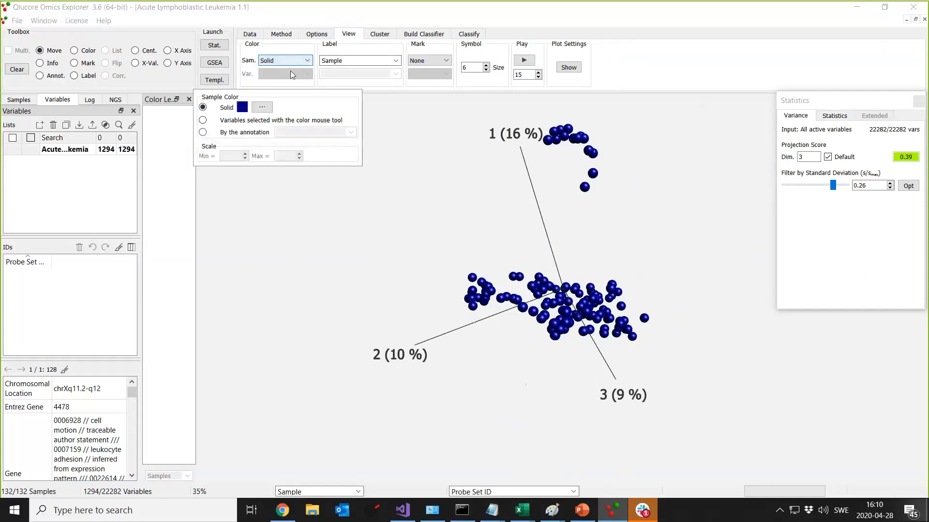
{"action": "left_click", "coordinate": [203, 133]}
{"action": "left_click", "coordinate": [351, 132]}
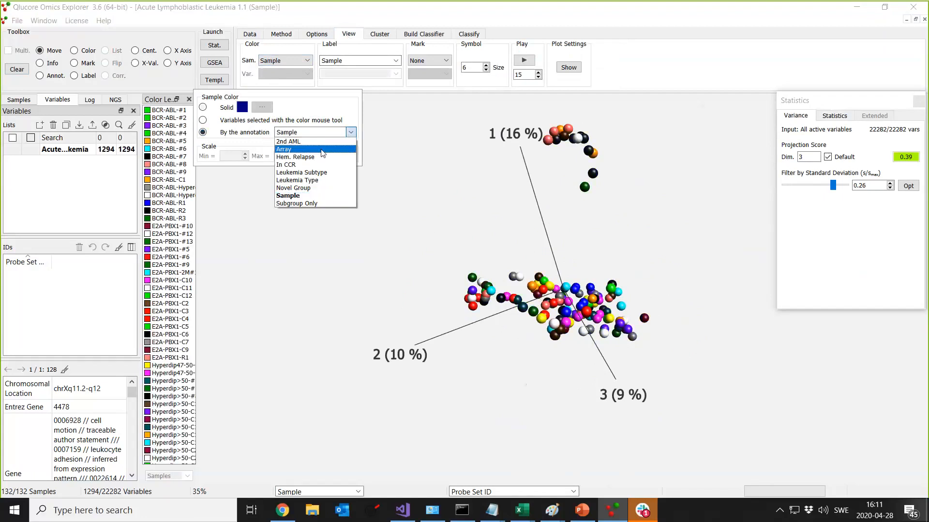
{"action": "left_click", "coordinate": [320, 180]}
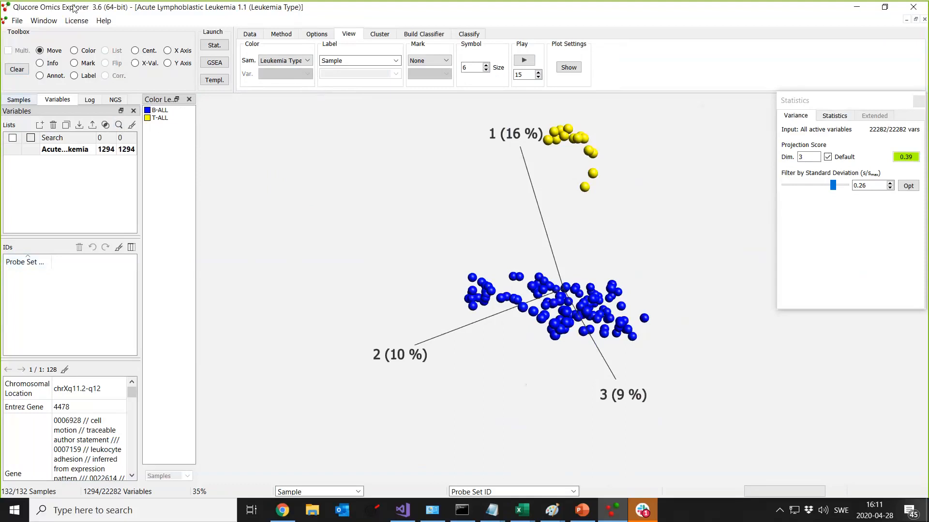
- Color the samples by the Leukemia Subtype annotation, inspect the clusters from another angle and reset the plot's orientation
{"action": "left_click_drag", "start_coordinate": [582, 246], "coordinate": [509, 316]}
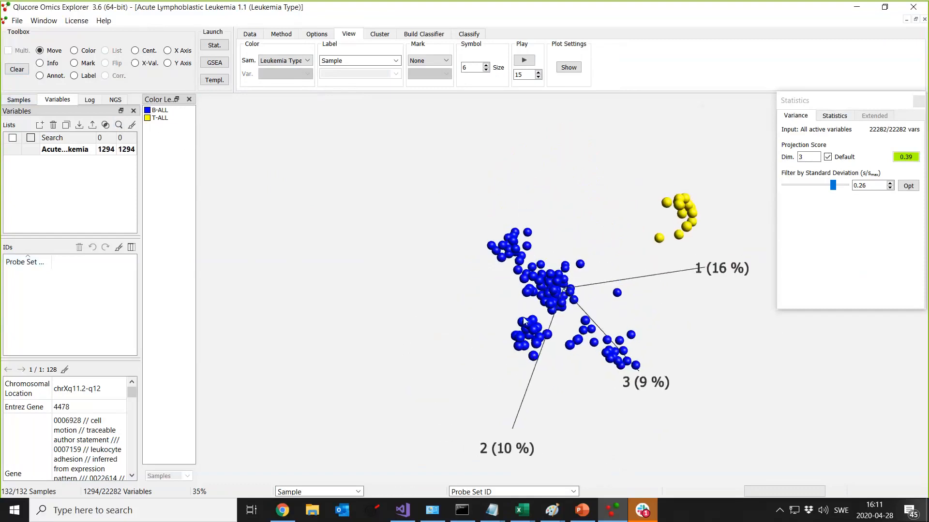
{"action": "left_click", "coordinate": [306, 61]}
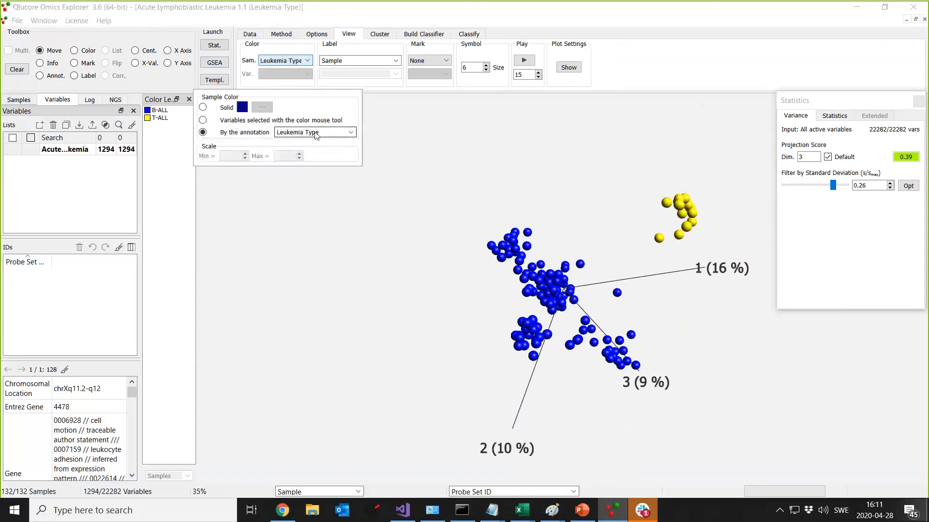
{"action": "left_click", "coordinate": [350, 132]}
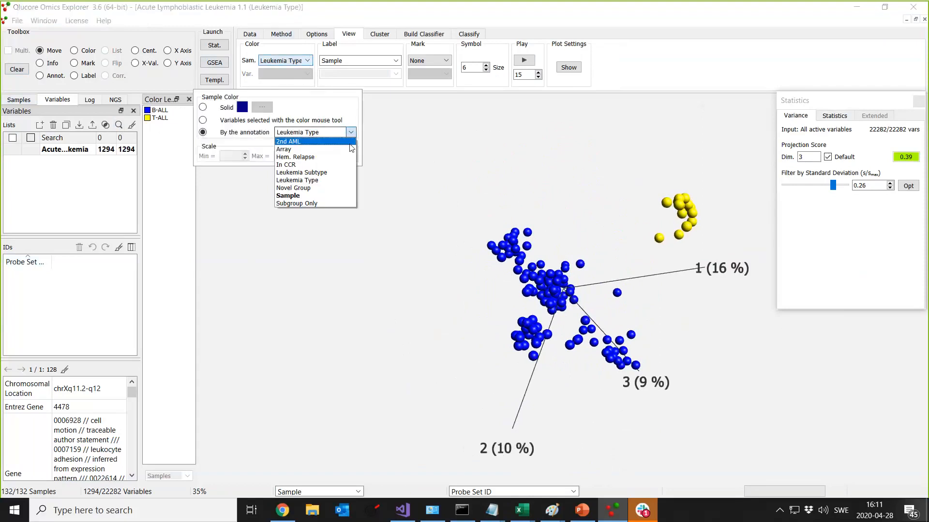
{"action": "left_click", "coordinate": [335, 173]}
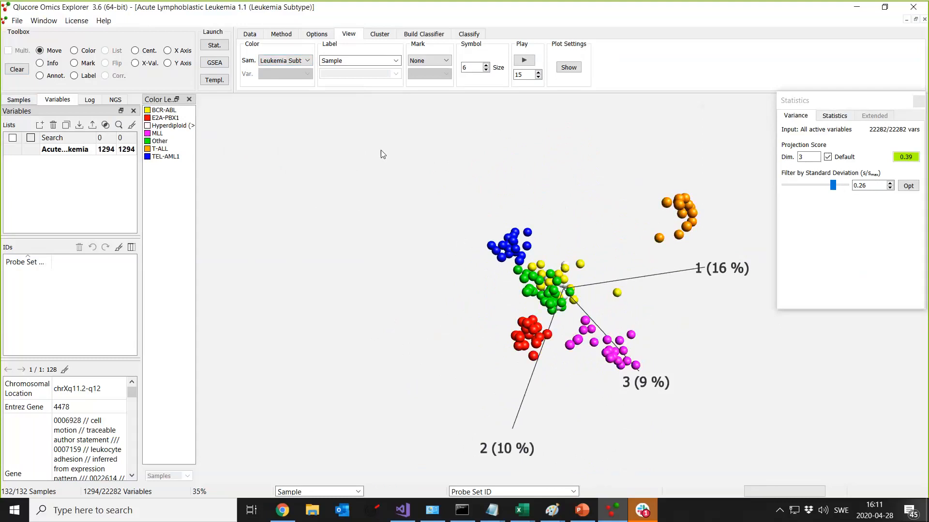
{"action": "left_click_drag", "start_coordinate": [469, 221], "coordinate": [492, 323]}
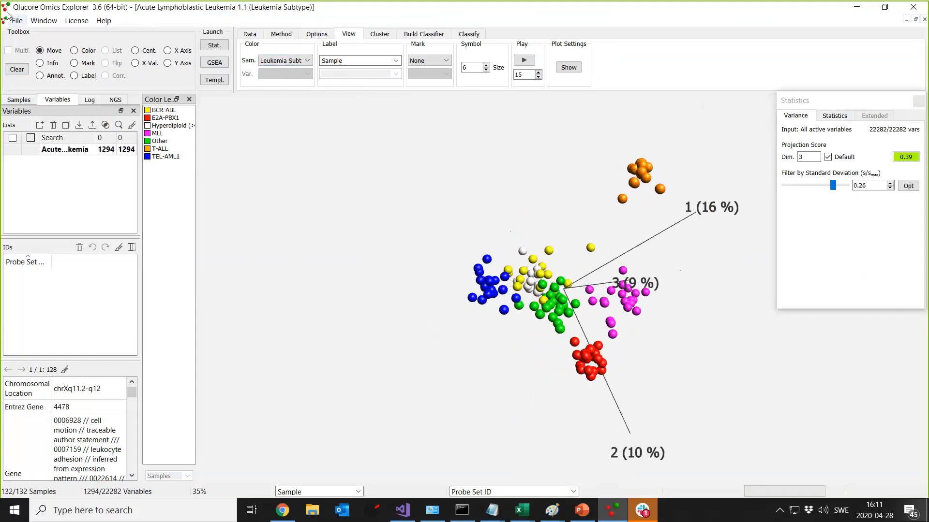
{"action": "left_click", "coordinate": [10, 69]}
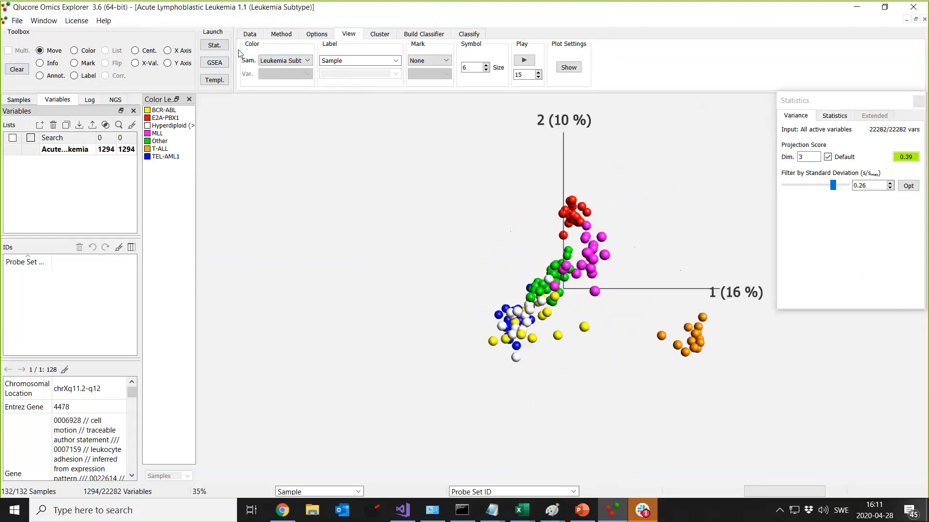
- Set the sample color back to Solid and the standard deviation filter to 0
{"action": "mouse_move", "coordinate": [291, 88]}
{"action": "left_click", "coordinate": [203, 107]}
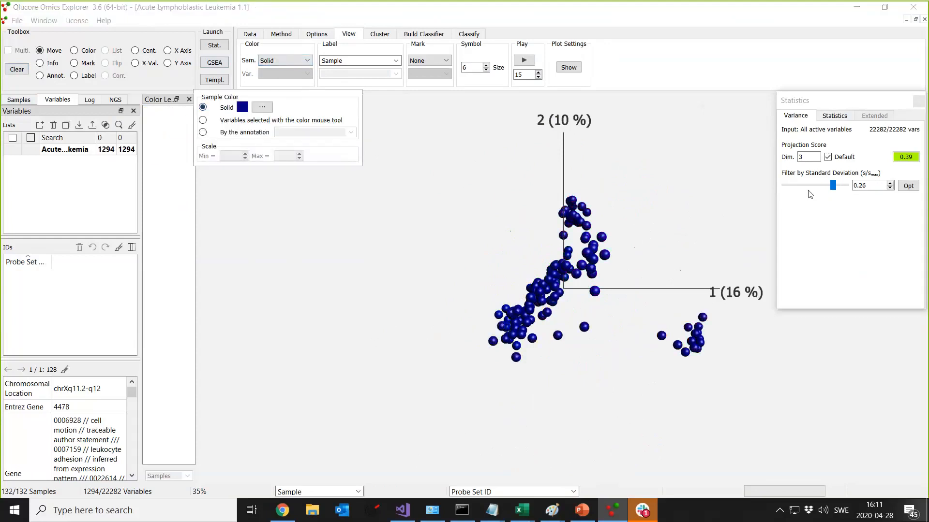
{"action": "left_click_drag", "start_coordinate": [832, 186], "coordinate": [832, 186]}
{"action": "left_click_drag", "start_coordinate": [756, 175], "coordinate": [756, 175]}
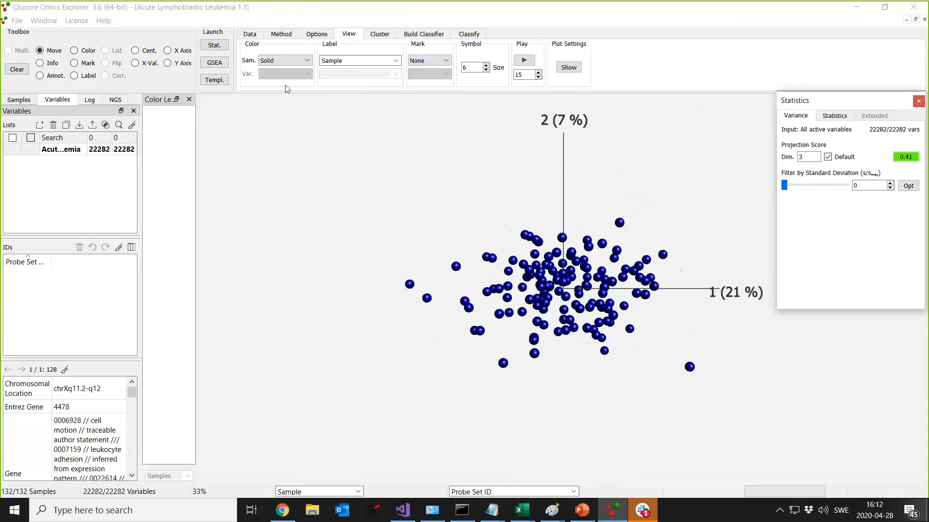
{"action": "left_click", "coordinate": [309, 62]}
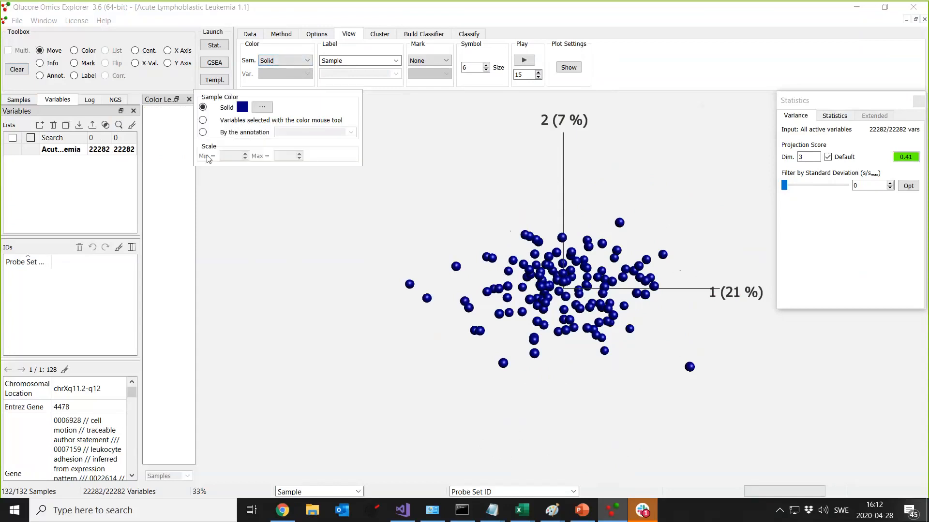
{"action": "left_click", "coordinate": [318, 25]}
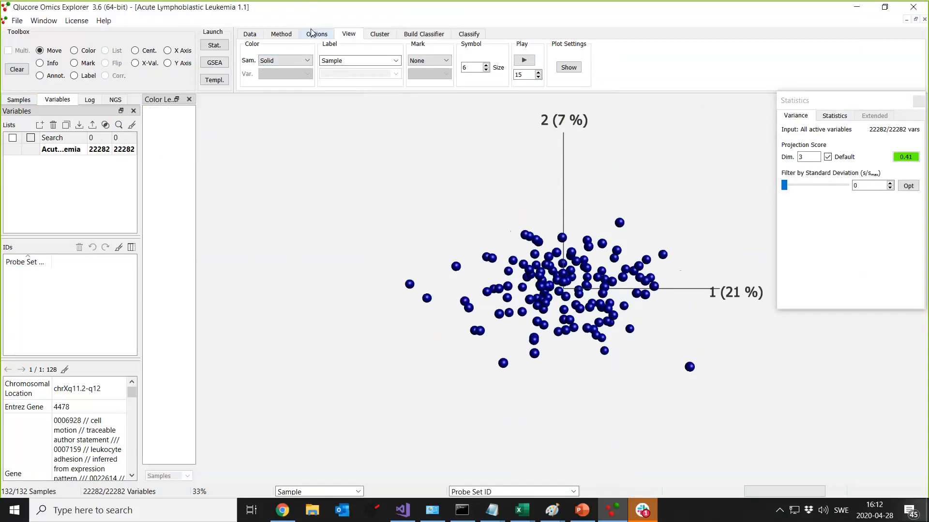
- Set the standard deviation filter to 0.26 and show the data as a heat map, unobstructed by the Statistics dialog
{"action": "left_click", "coordinate": [280, 39]}
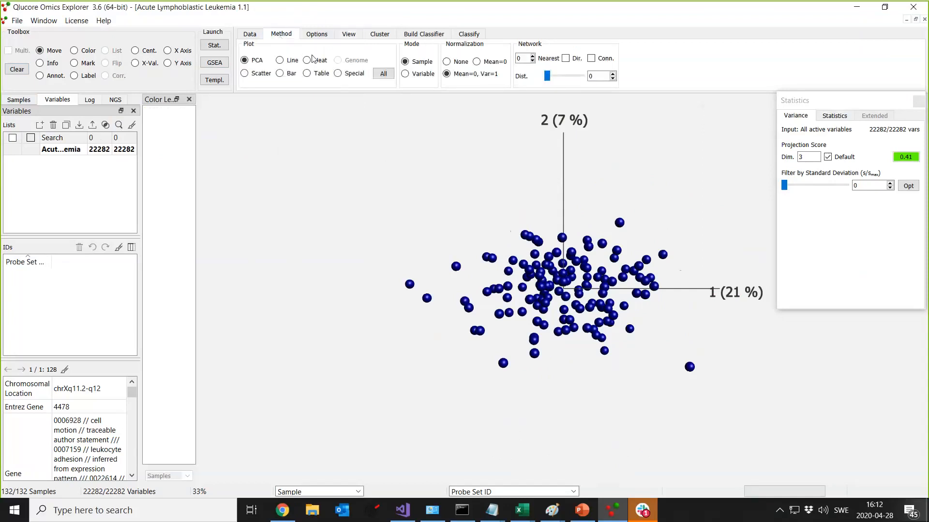
{"action": "left_click_drag", "start_coordinate": [785, 185], "coordinate": [833, 191]}
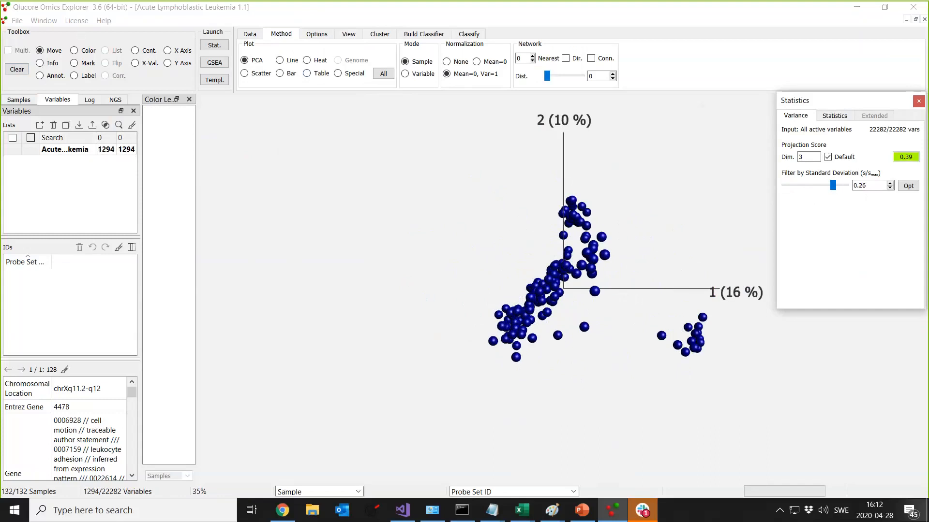
{"action": "left_click", "coordinate": [309, 63]}
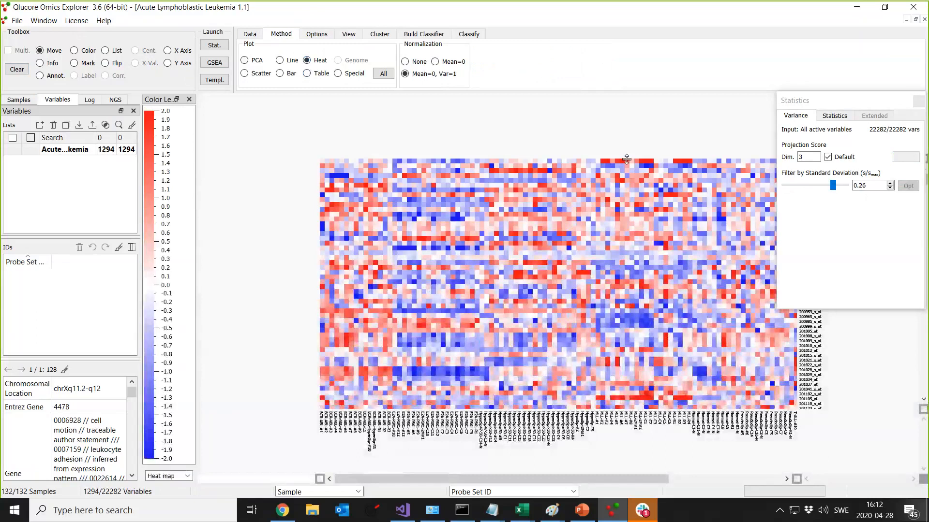
{"action": "left_click", "coordinate": [803, 94]}
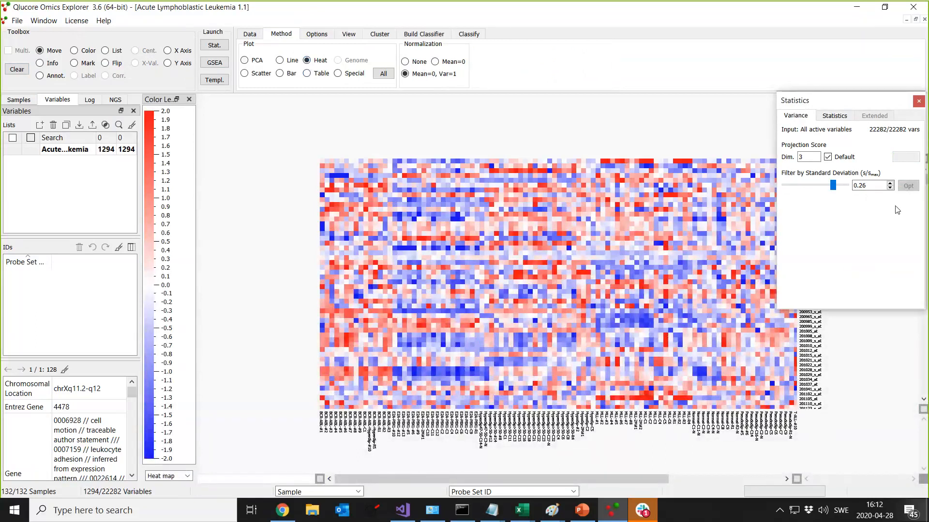
{"action": "left_click_drag", "start_coordinate": [825, 101], "coordinate": [917, 205]}
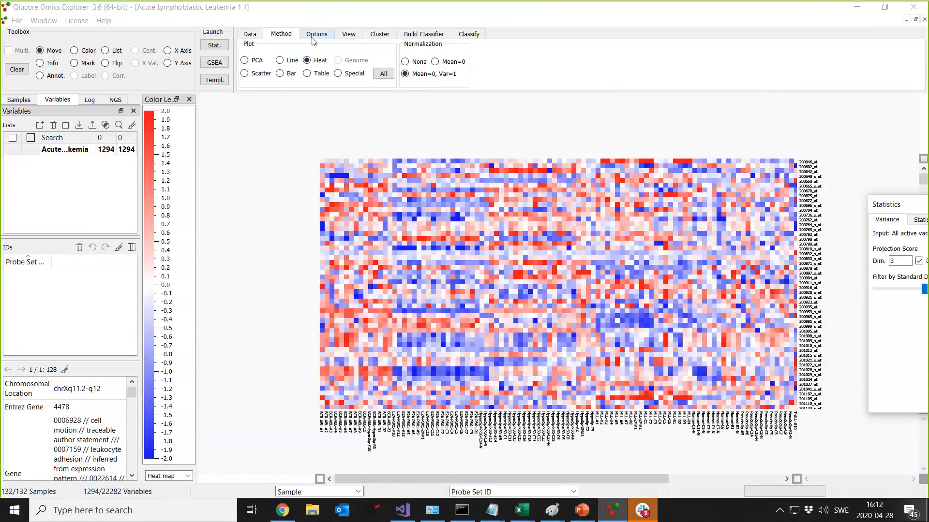
- Adjust the sample size in the heat map, ending at 9
{"action": "left_click", "coordinate": [348, 34]}
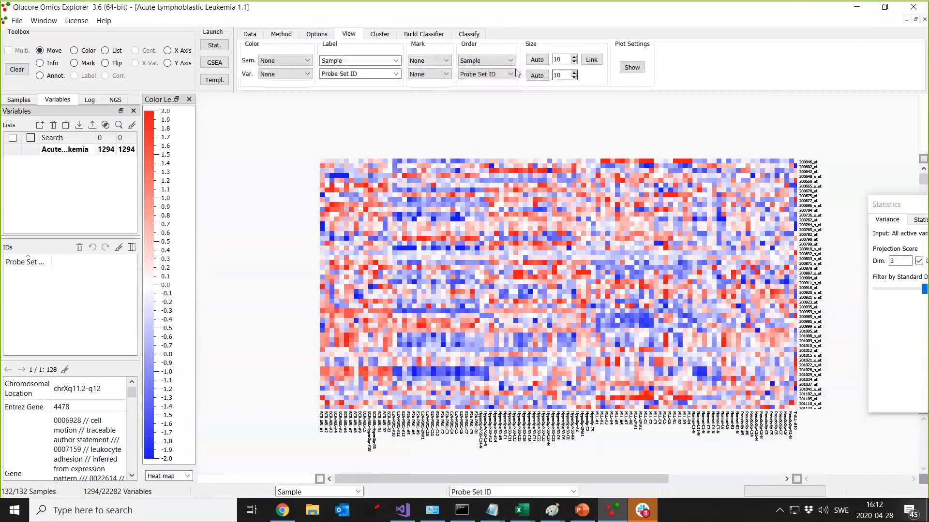
{"action": "left_click", "coordinate": [573, 62]}
{"action": "left_click", "coordinate": [574, 62]}
{"action": "left_click", "coordinate": [574, 62]}
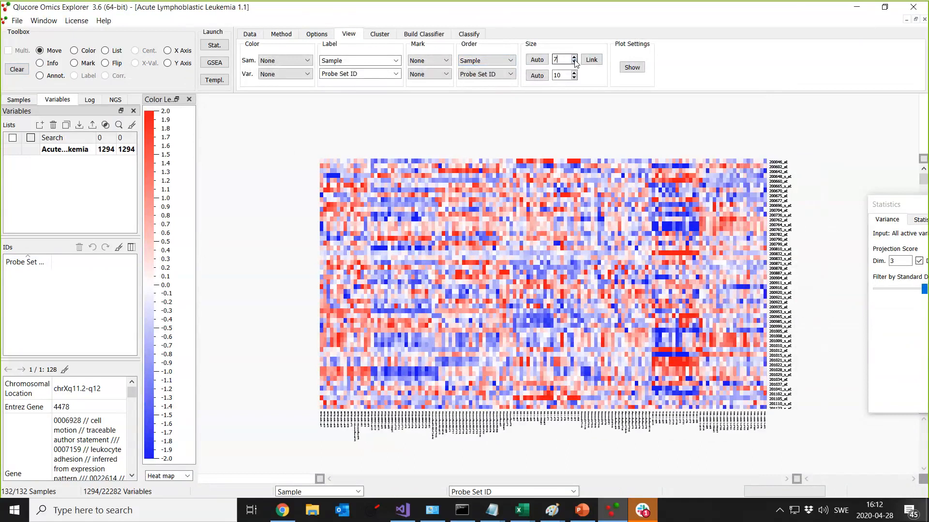
{"action": "left_click", "coordinate": [575, 62]}
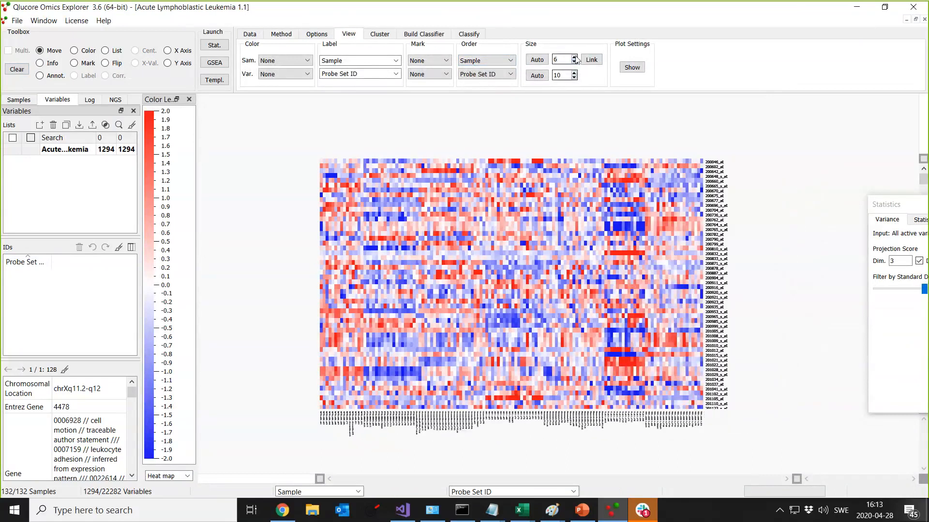
{"action": "left_click", "coordinate": [575, 57]}
{"action": "left_click", "coordinate": [574, 57]}
{"action": "left_click", "coordinate": [574, 57]}
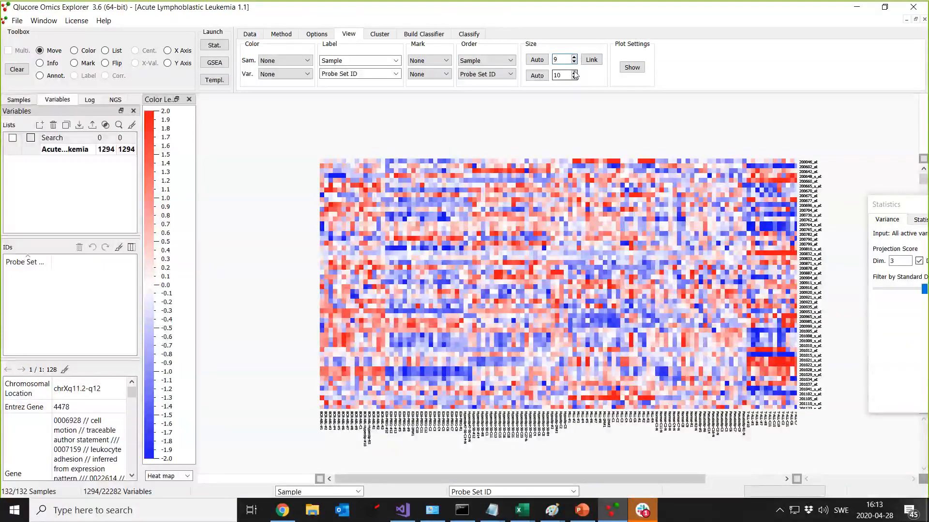
- Reduce the variable size in the heat map to 5
{"action": "left_click", "coordinate": [574, 77]}
{"action": "left_click", "coordinate": [574, 78]}
{"action": "left_click", "coordinate": [574, 77]}
{"action": "left_click", "coordinate": [574, 77]}
{"action": "left_click", "coordinate": [574, 78]}
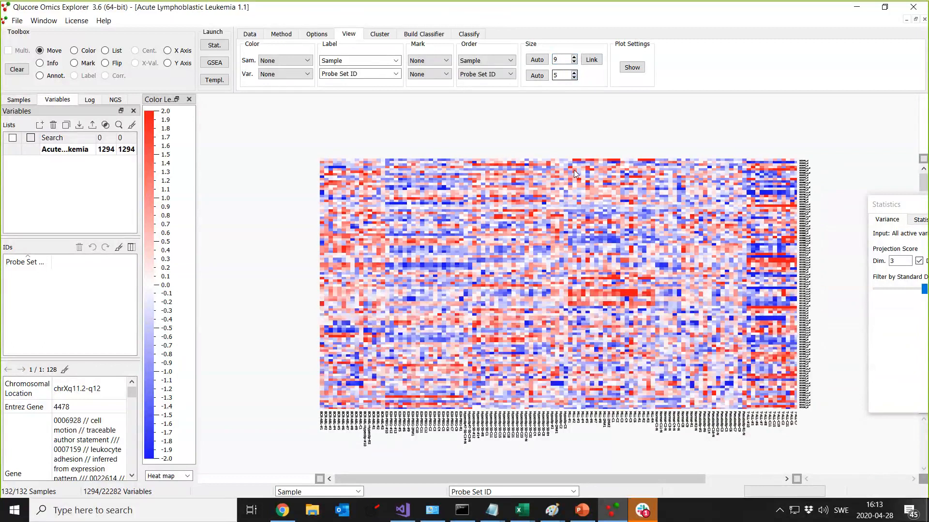
{"action": "left_click_drag", "start_coordinate": [670, 267], "coordinate": [434, 266]}
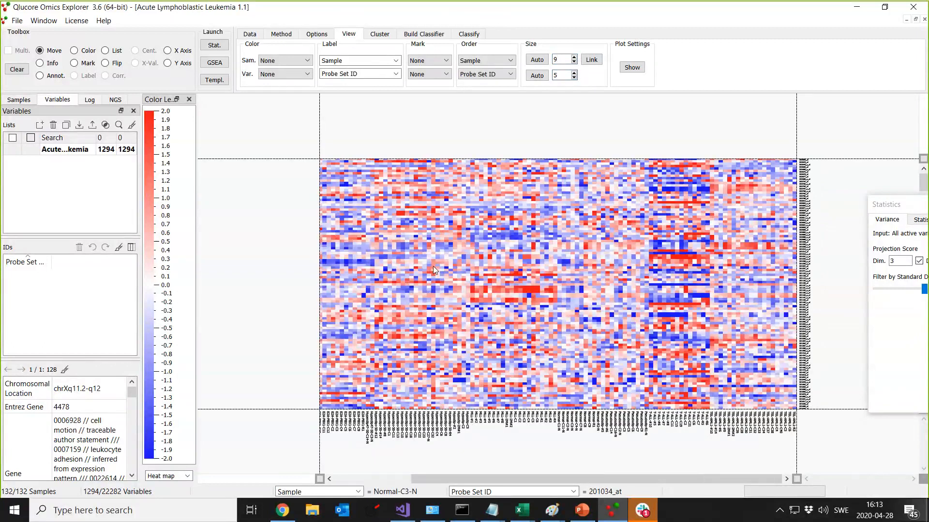
{"action": "scroll", "coordinate": [434, 266], "scroll_direction": "down", "scroll_amount": 5}
{"action": "left_click_drag", "start_coordinate": [462, 266], "coordinate": [391, 288]}
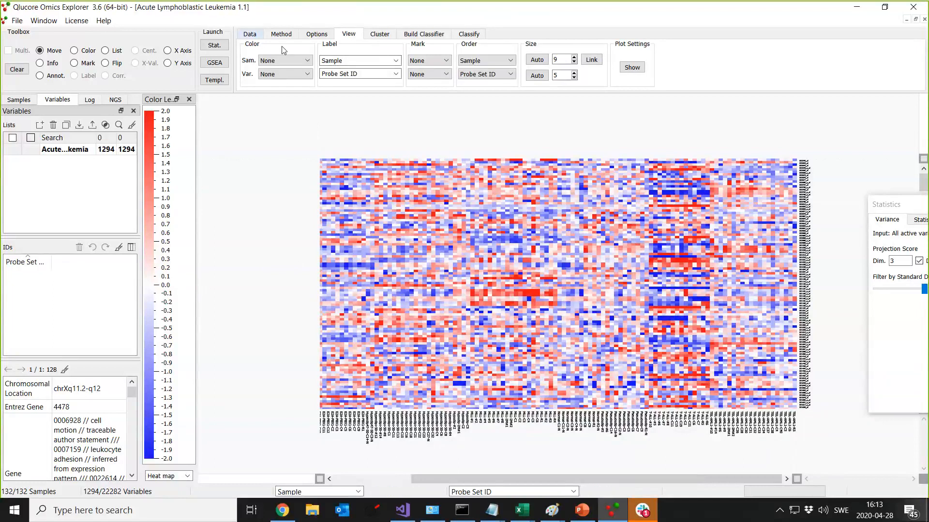
- Color the heat map's samples by the Leukemia Type annotation and order them by hierarchical clustering
{"action": "left_click", "coordinate": [300, 61]}
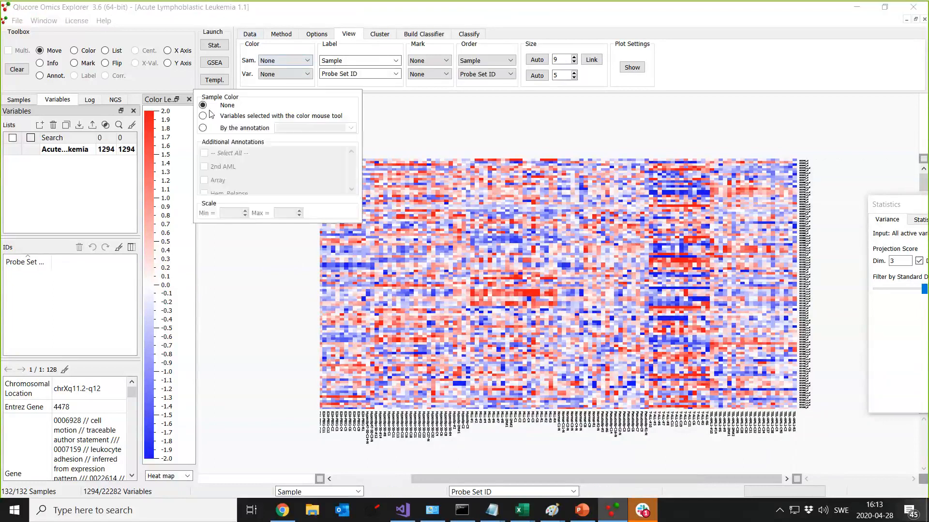
{"action": "left_click", "coordinate": [203, 128]}
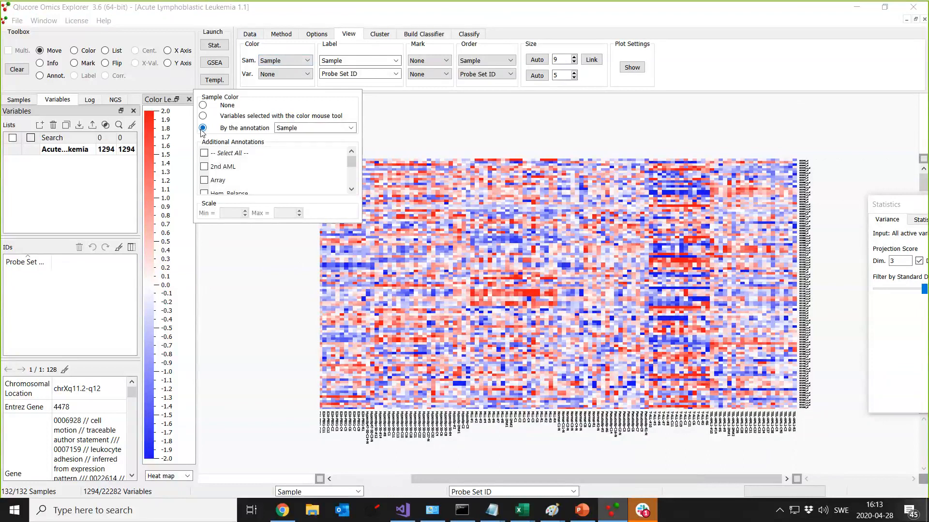
{"action": "left_click", "coordinate": [350, 128]}
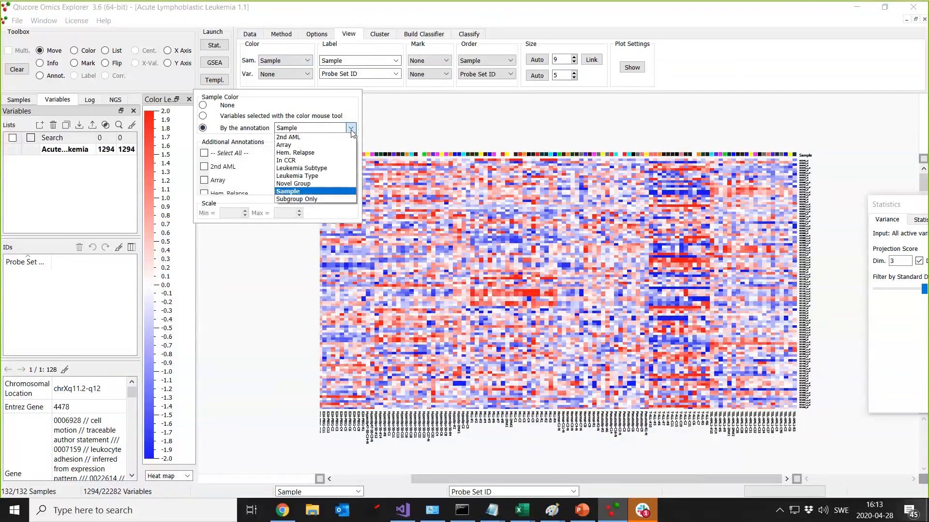
{"action": "left_click", "coordinate": [328, 177]}
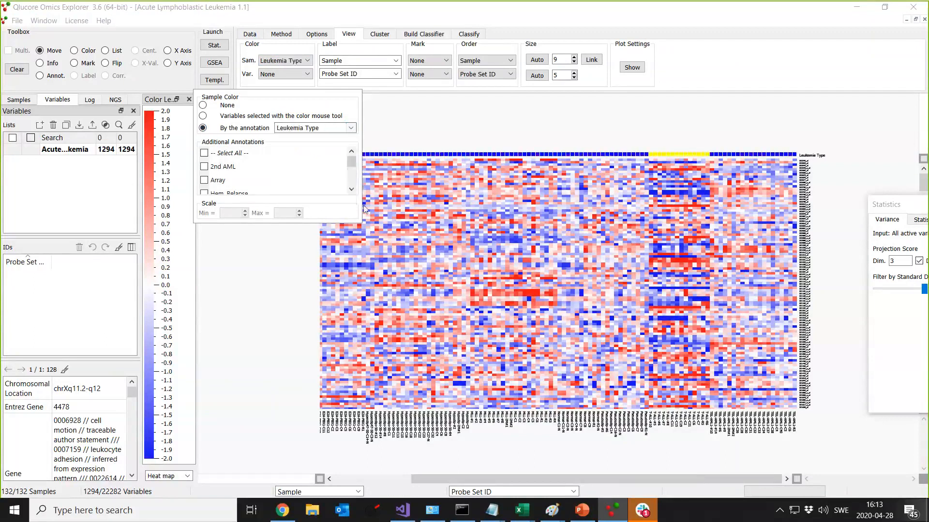
{"action": "left_click", "coordinate": [676, 177]}
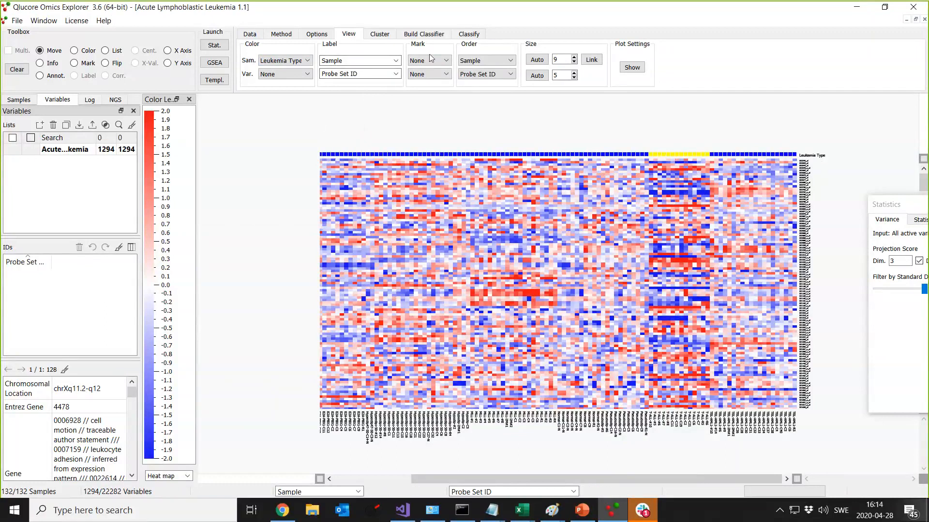
{"action": "left_click", "coordinate": [510, 61]}
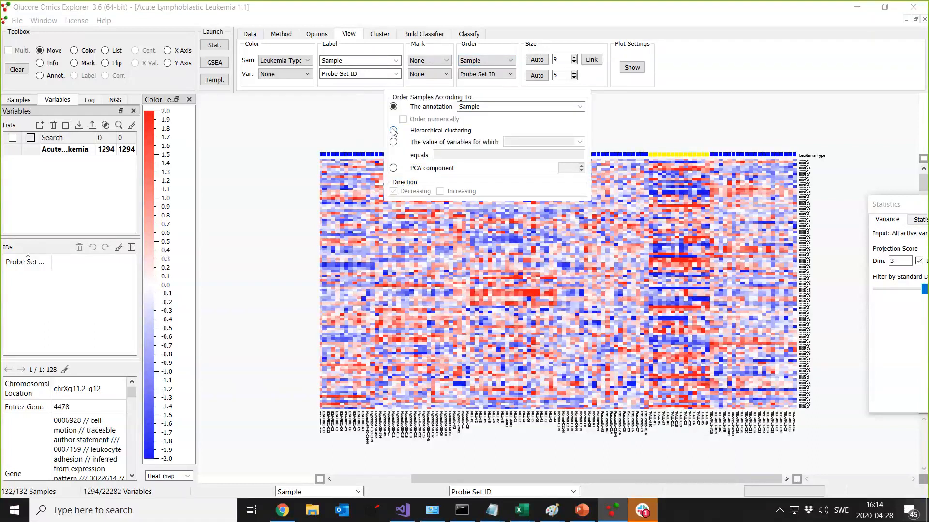
{"action": "left_click", "coordinate": [393, 130]}
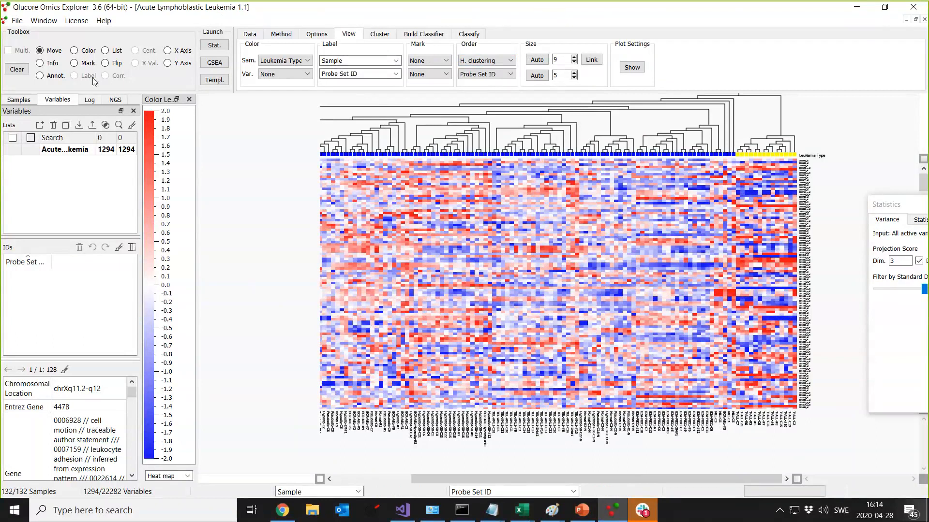
- Return to the PCA plot and set the standard deviation filter back to 0
{"action": "left_click", "coordinate": [270, 34]}
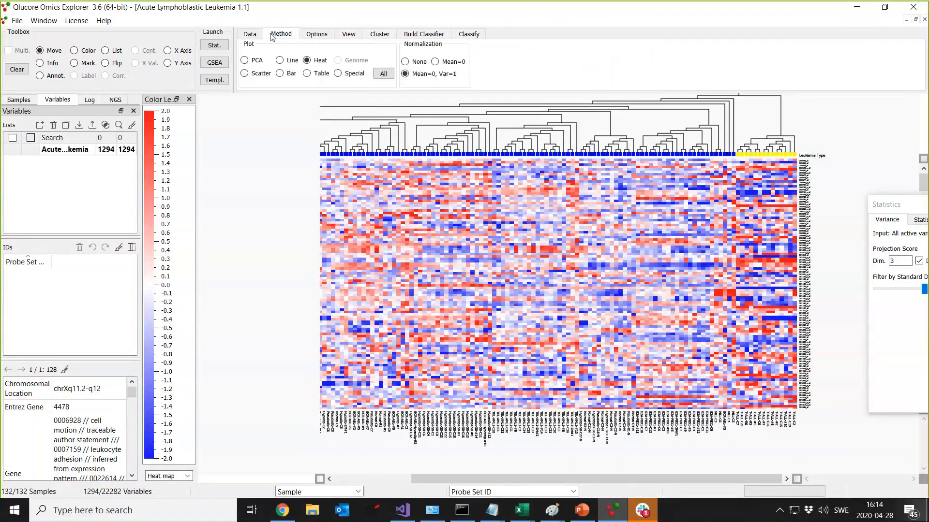
{"action": "left_click", "coordinate": [244, 60]}
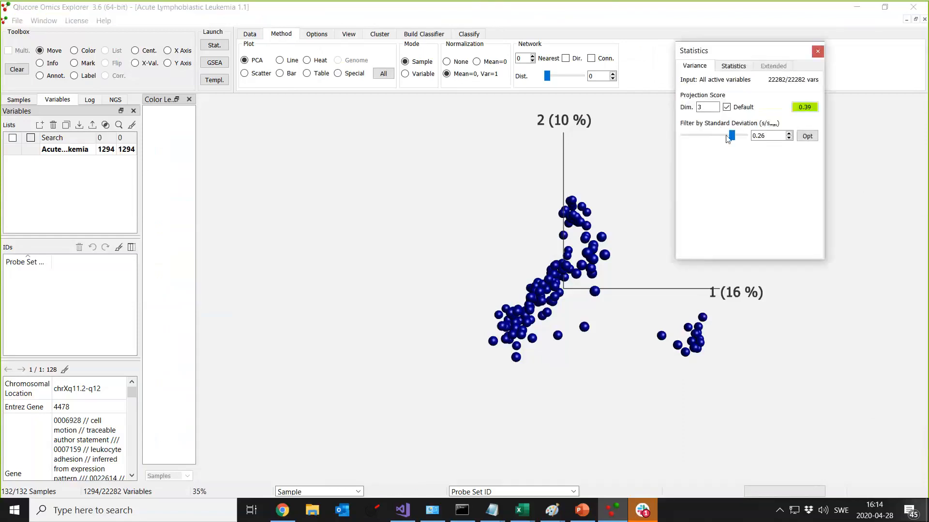
{"action": "left_click_drag", "start_coordinate": [731, 137], "coordinate": [607, 137]}
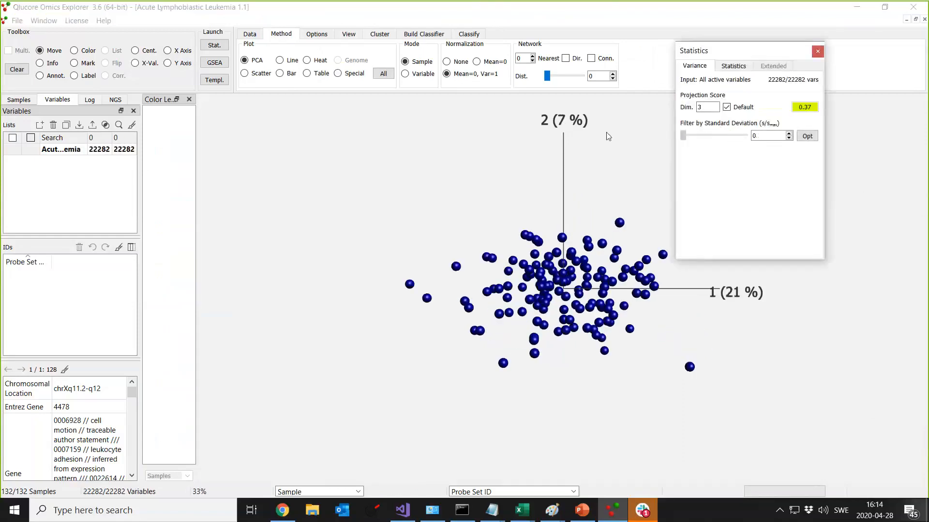
- Set up a Two Group Comparison filter on the Leukemia Subtype annotation with E2A-PBX1 as the compared group
{"action": "left_click", "coordinate": [733, 66]}
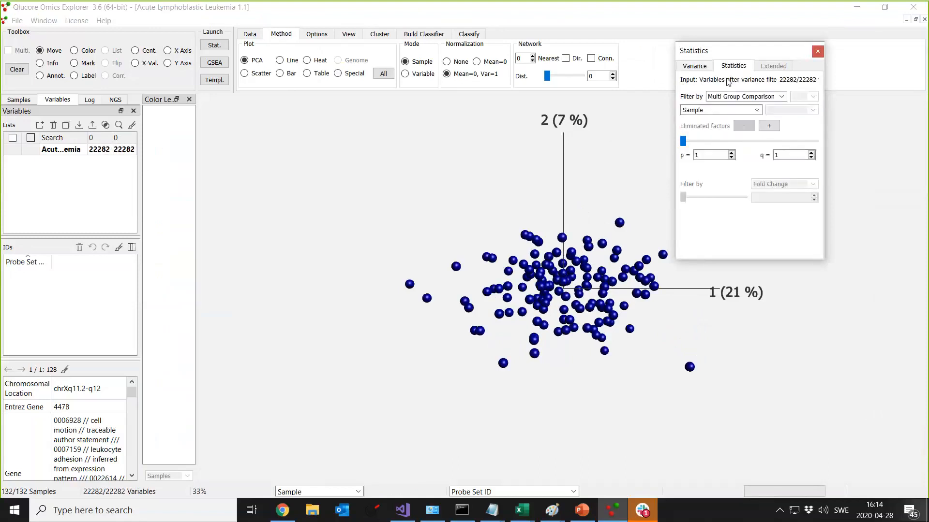
{"action": "left_click", "coordinate": [783, 96]}
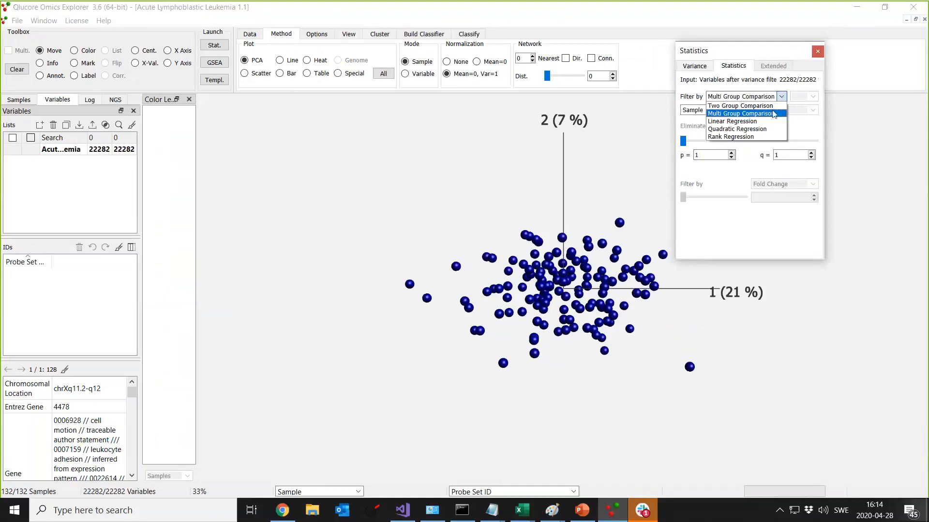
{"action": "left_click", "coordinate": [770, 106]}
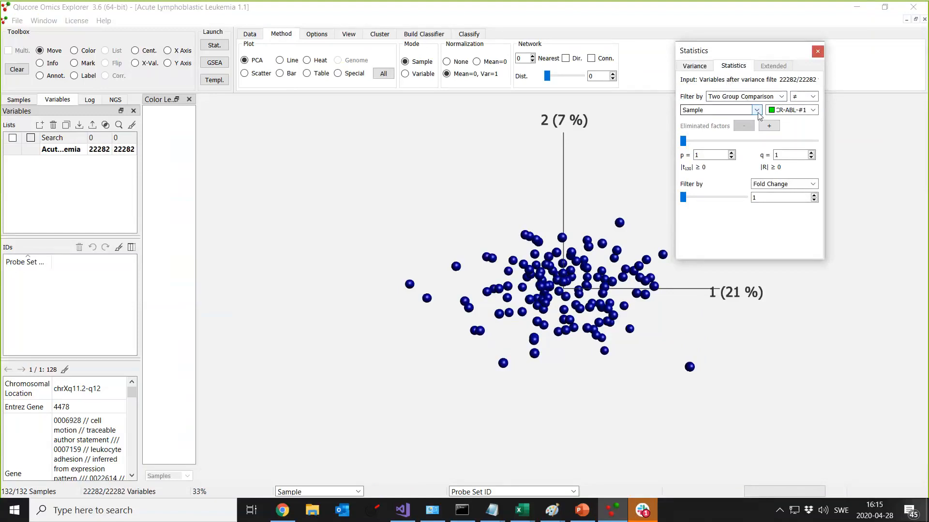
{"action": "left_click", "coordinate": [758, 111]}
{"action": "left_click", "coordinate": [711, 151]}
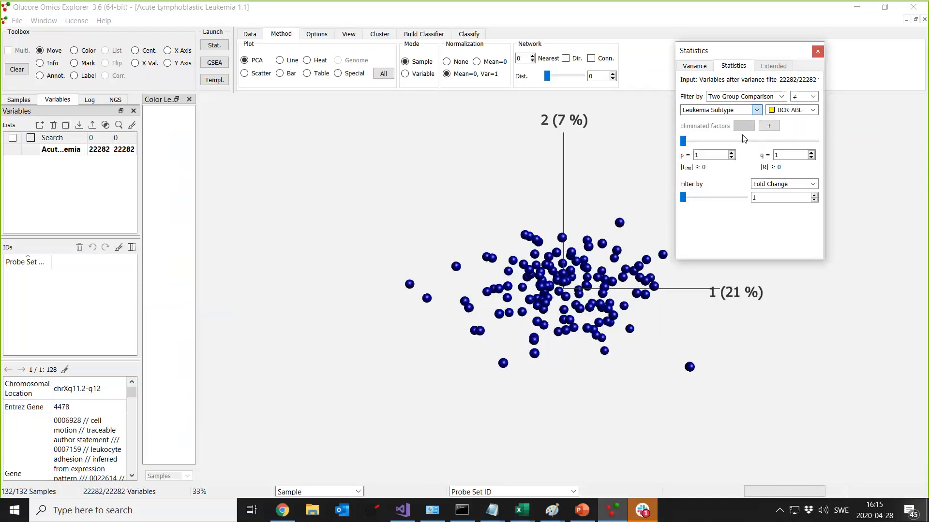
{"action": "left_click", "coordinate": [813, 111]}
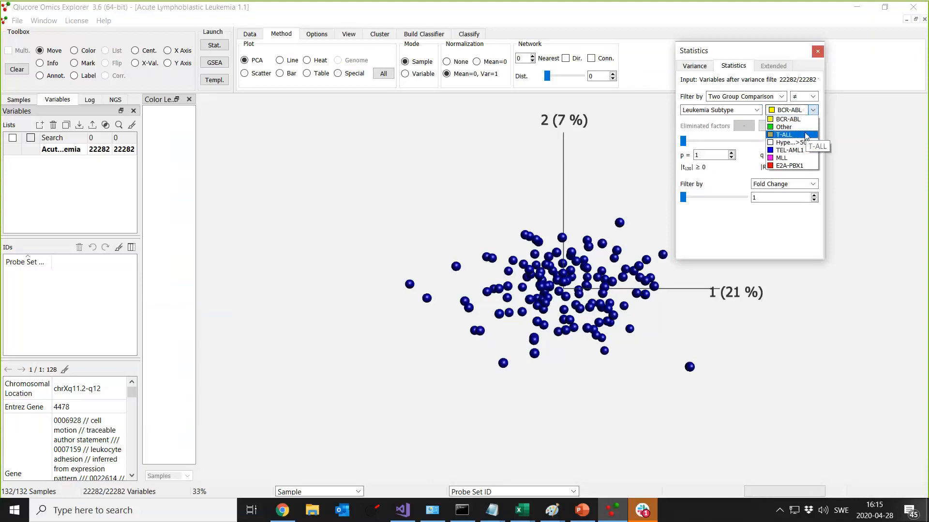
{"action": "left_click", "coordinate": [804, 166]}
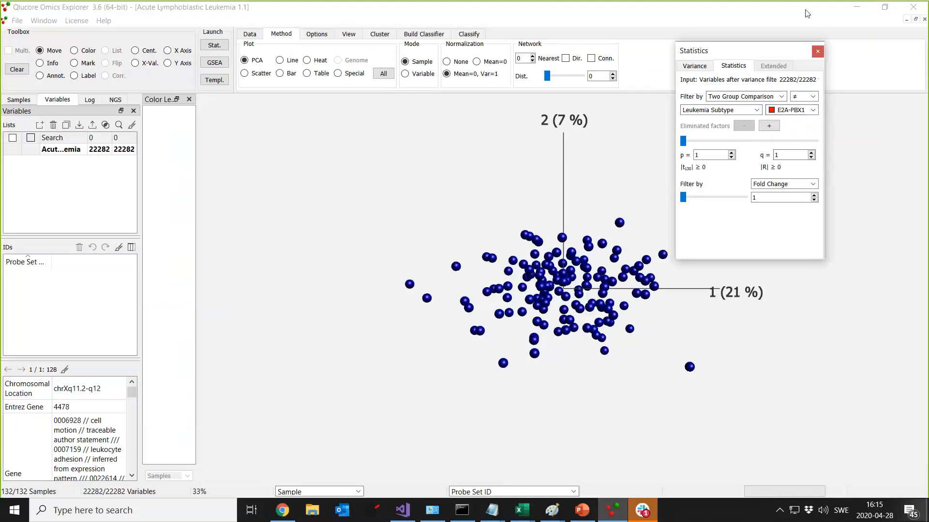
- Tighten the two-group comparison filter to p = 2.5e-23 and inspect the separated sample clusters in the PCA plot
{"action": "left_click_drag", "start_coordinate": [740, 51], "coordinate": [813, 25]}
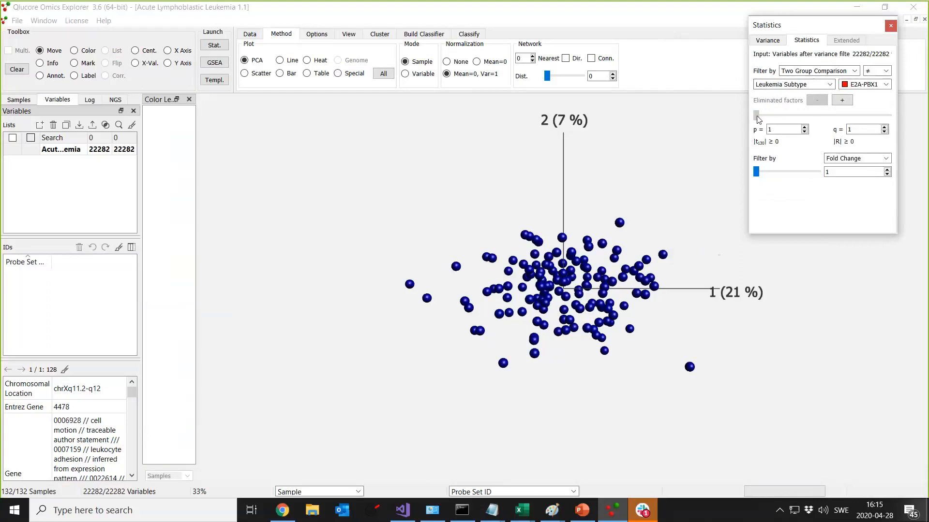
{"action": "left_click_drag", "start_coordinate": [758, 118], "coordinate": [842, 114]}
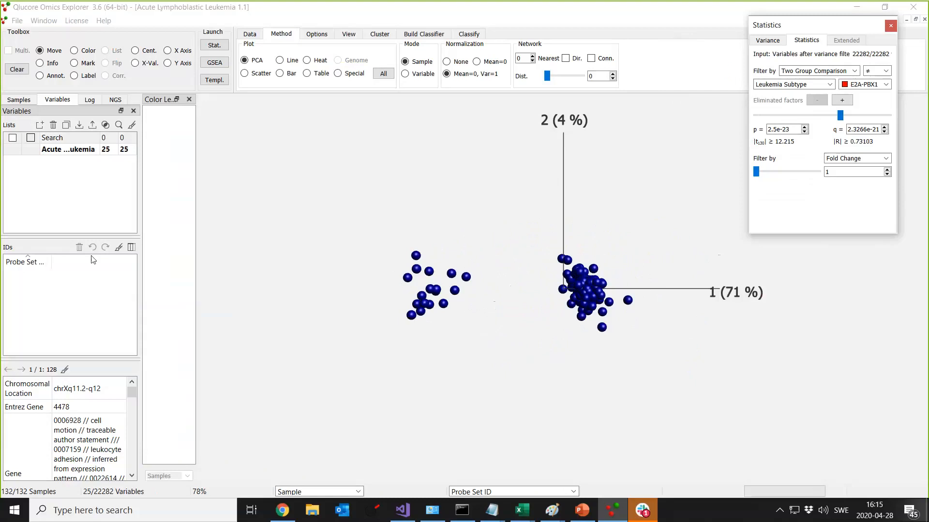
{"action": "left_click", "coordinate": [381, 277]}
{"action": "left_click_drag", "start_coordinate": [381, 277], "coordinate": [629, 271]}
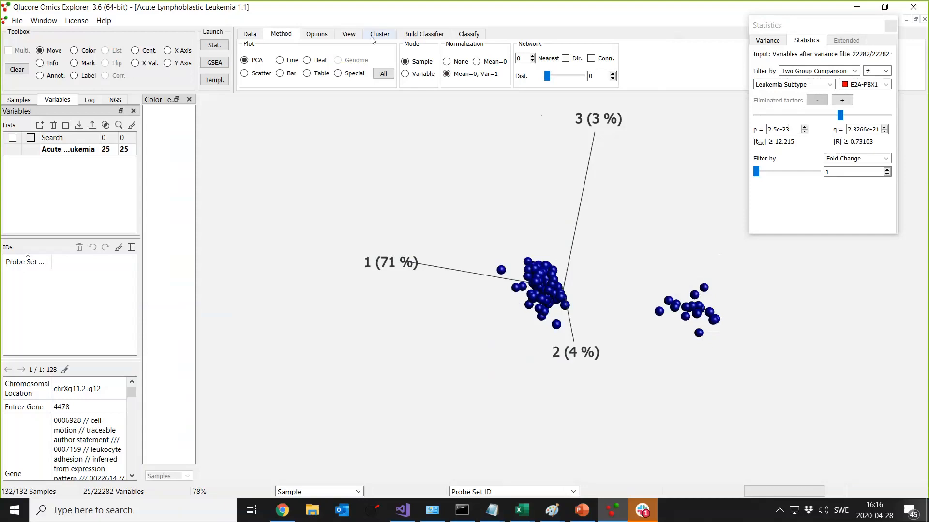
- Color the samples in the filtered PCA plot by the Leukemia Subtype annotation
{"action": "left_click", "coordinate": [342, 42]}
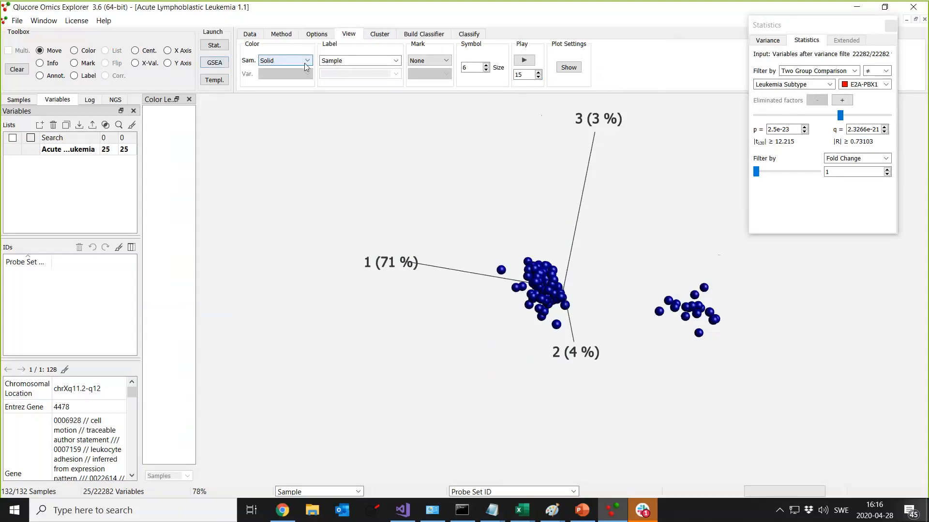
{"action": "left_click", "coordinate": [290, 58]}
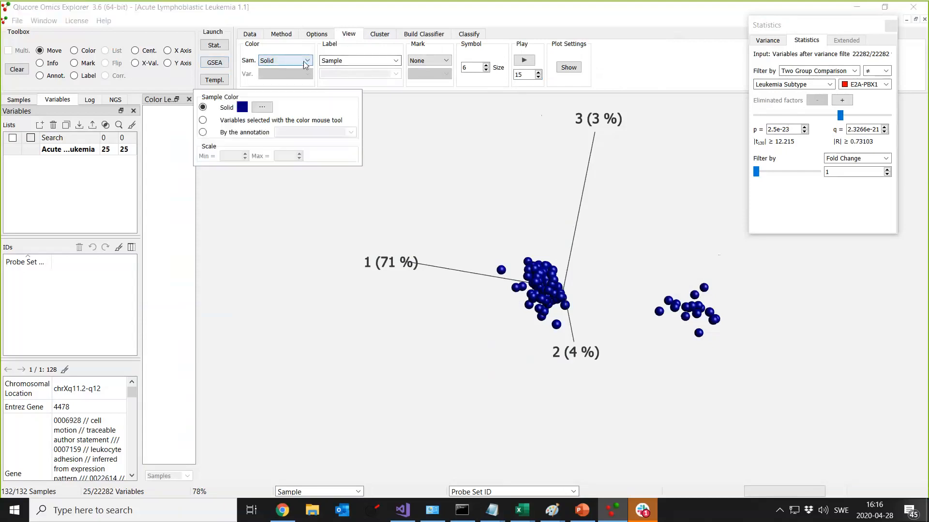
{"action": "left_click", "coordinate": [203, 130]}
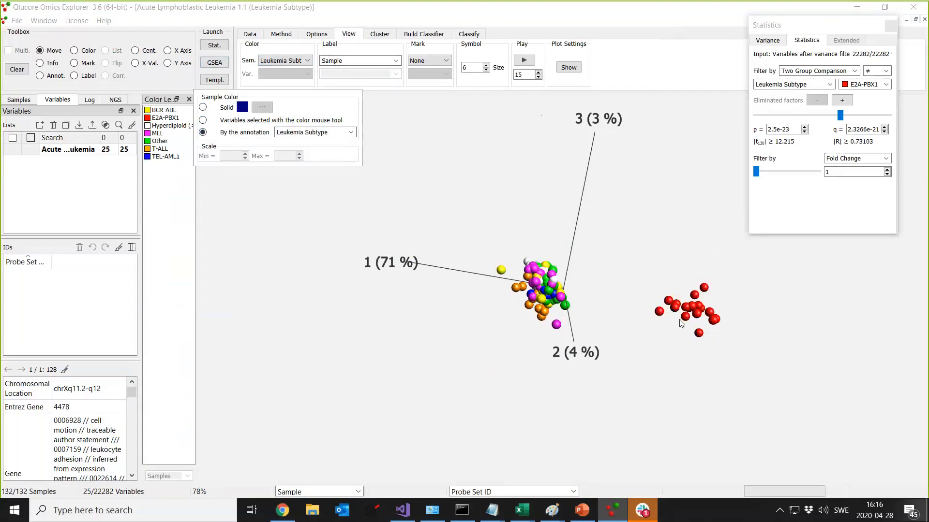
{"action": "left_click", "coordinate": [713, 334]}
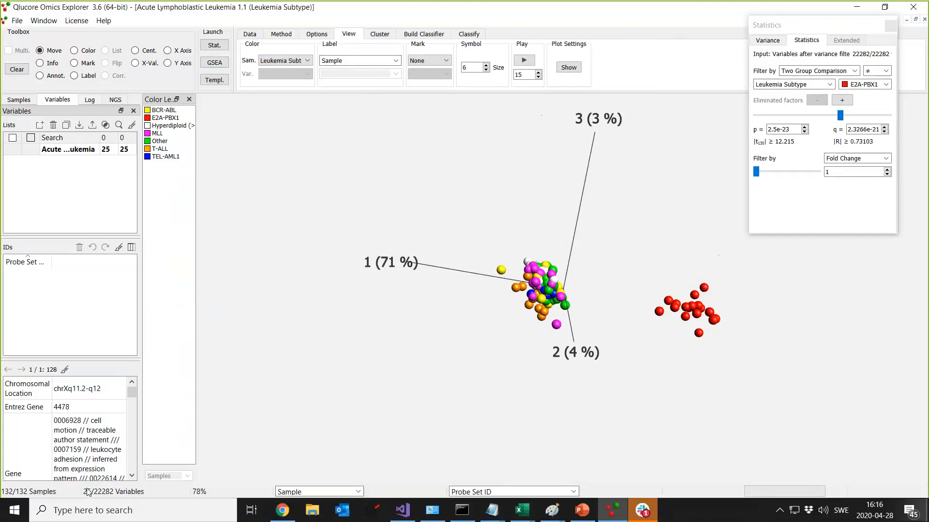
- List the variables of the Acute Lymphoblastic Leukemia list with a Gene Symbol column, sorted by gene symbol in descending order
{"action": "left_click", "coordinate": [84, 154]}
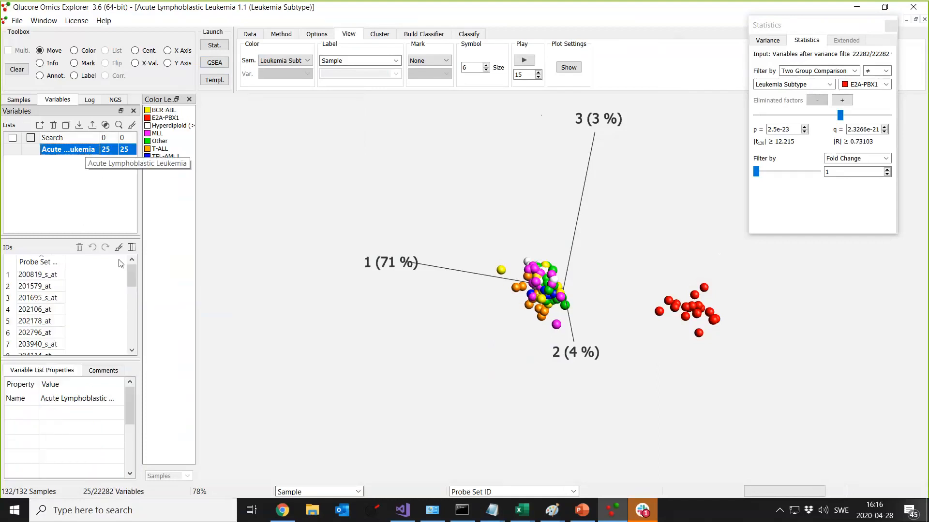
{"action": "left_click", "coordinate": [132, 247]}
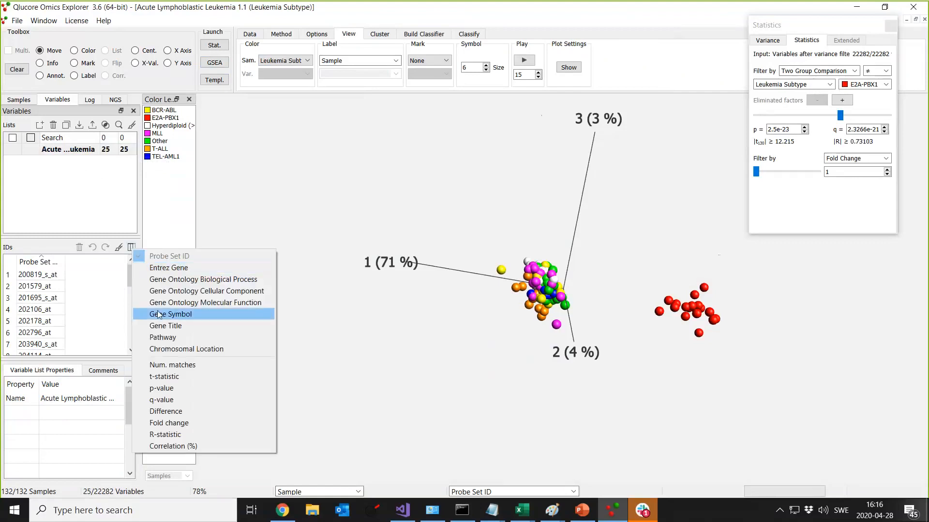
{"action": "left_click", "coordinate": [157, 315]}
{"action": "left_click", "coordinate": [97, 263]}
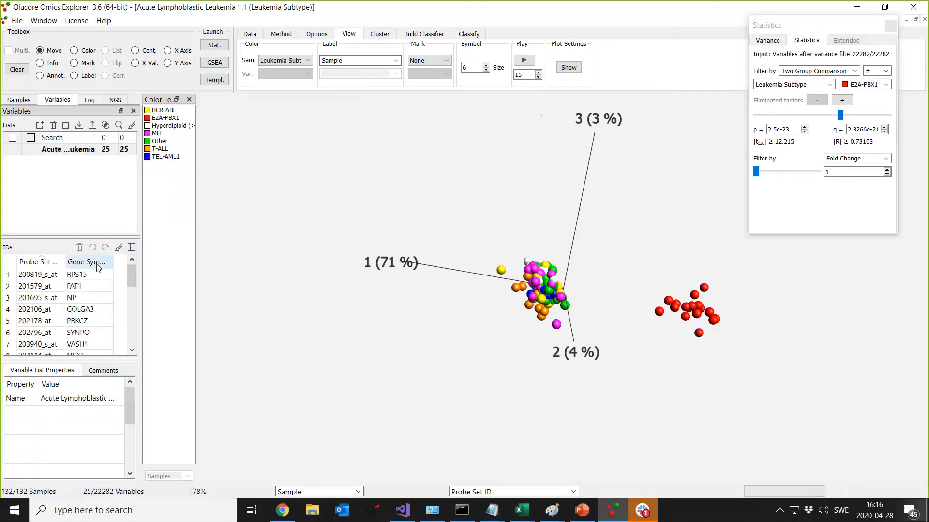
{"action": "left_click", "coordinate": [98, 265]}
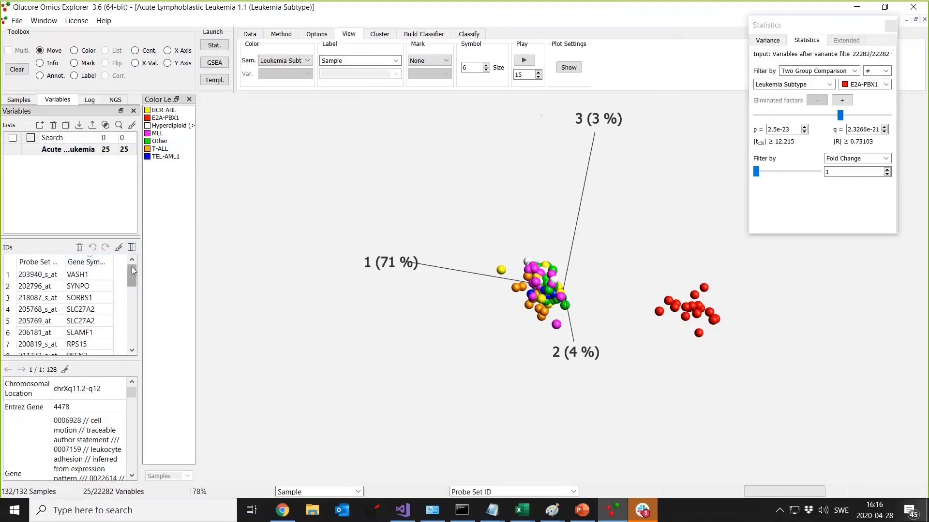
- Widen the Variables pane and add a p-value column to the variable ID list
{"action": "left_click_drag", "start_coordinate": [142, 267], "coordinate": [155, 266]}
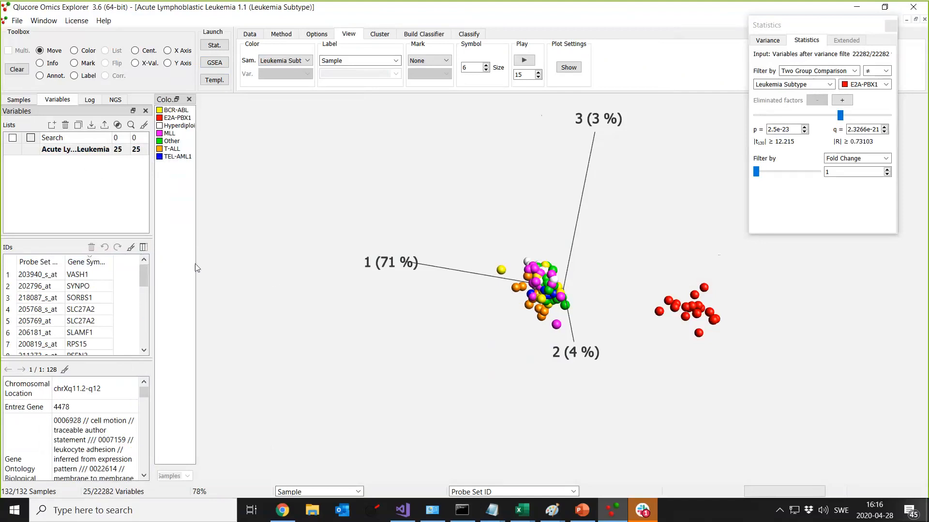
{"action": "left_click_drag", "start_coordinate": [197, 263], "coordinate": [317, 272]}
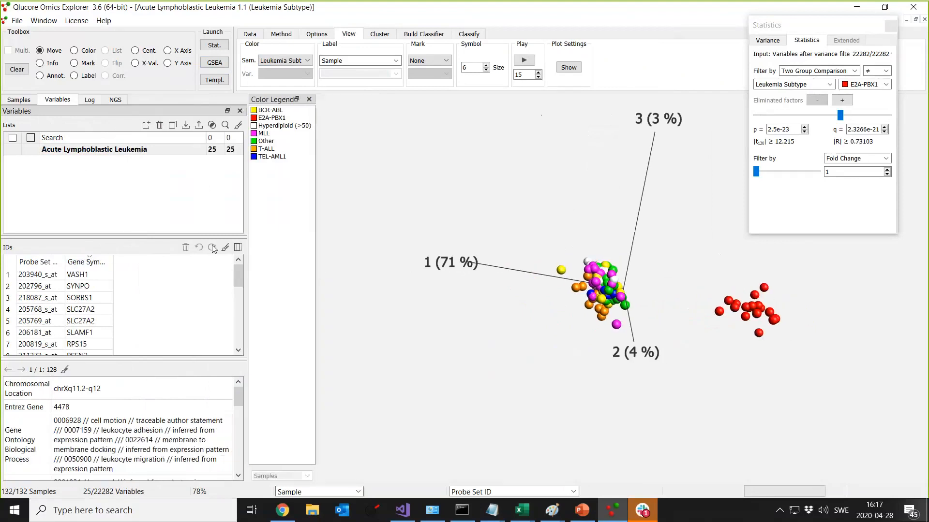
{"action": "left_click", "coordinate": [238, 247]}
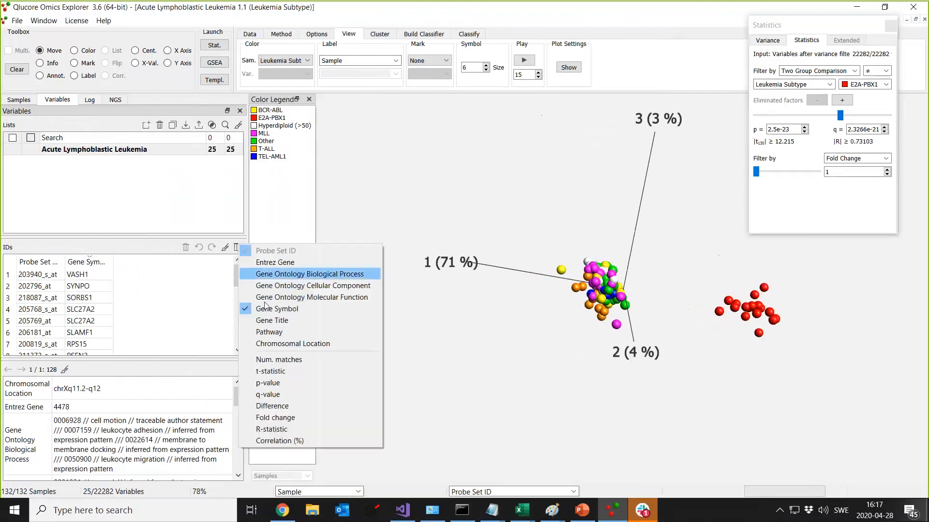
{"action": "left_click", "coordinate": [269, 382]}
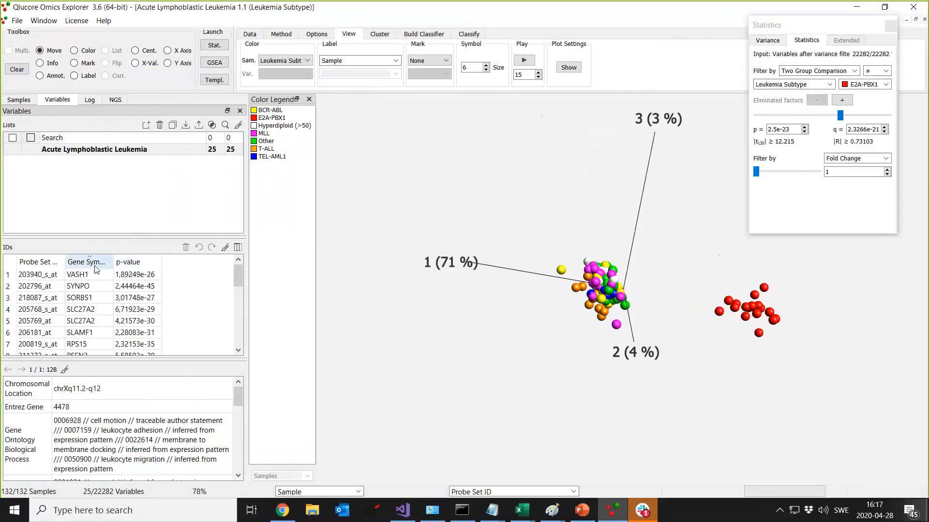
{"action": "scroll", "coordinate": [43, 276], "scroll_direction": "down", "scroll_amount": 2}
{"action": "scroll", "coordinate": [44, 277], "scroll_direction": "up", "scroll_amount": 1}
{"action": "scroll", "coordinate": [47, 276], "scroll_direction": "down", "scroll_amount": 1}
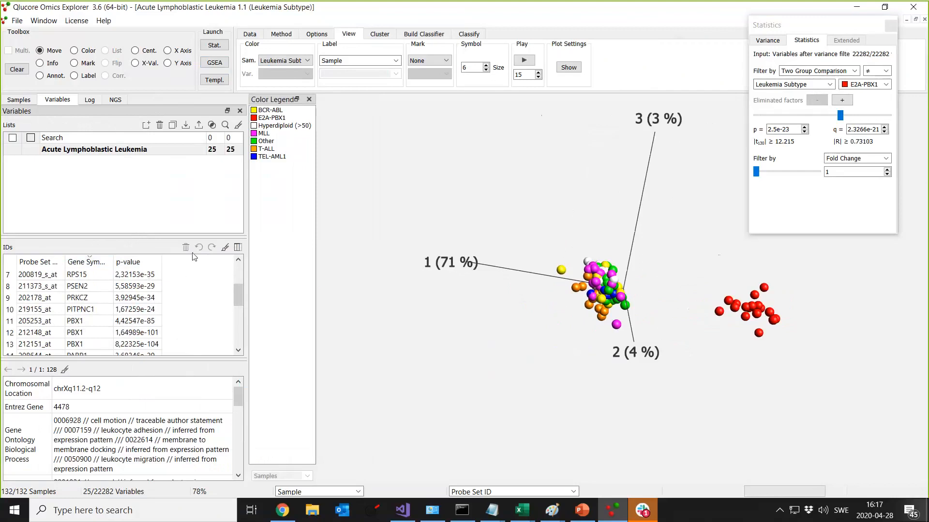
- Sort the variable ID list by p-value in ascending order and go to its first entries
{"action": "left_click", "coordinate": [151, 264]}
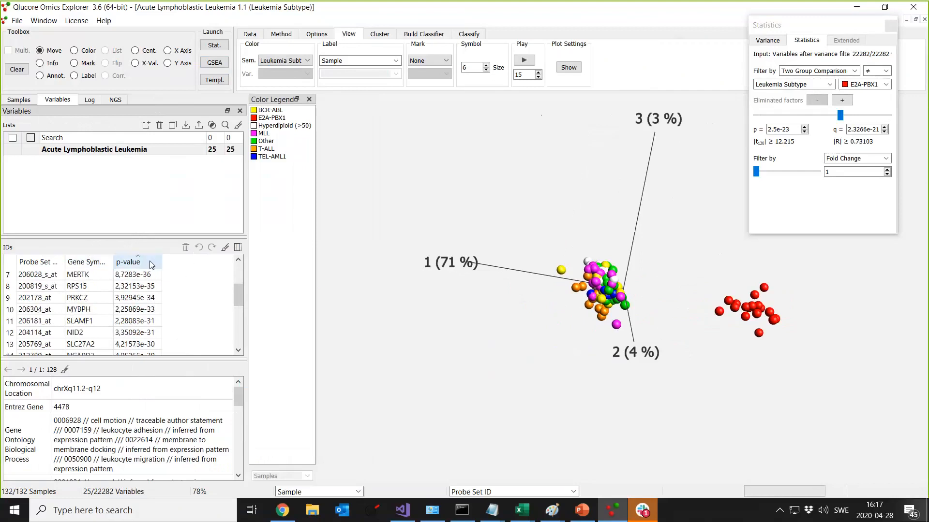
{"action": "left_click", "coordinate": [150, 266]}
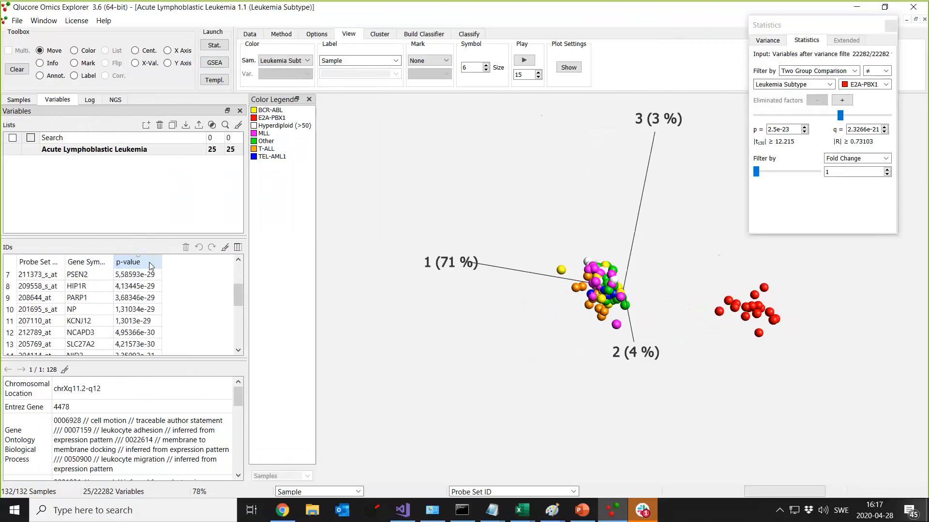
{"action": "scroll", "coordinate": [174, 288], "scroll_direction": "down", "scroll_amount": 2}
{"action": "scroll", "coordinate": [174, 288], "scroll_direction": "down", "scroll_amount": 2}
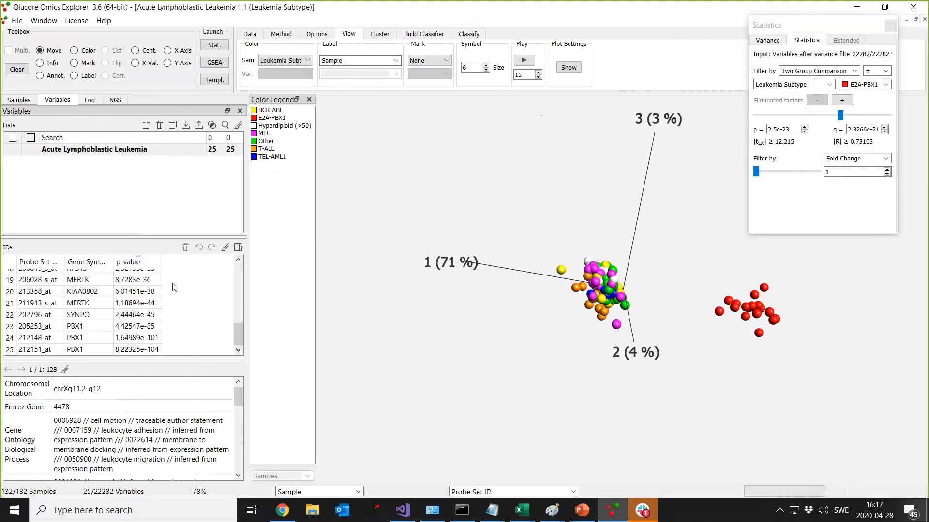
{"action": "left_click", "coordinate": [145, 267]}
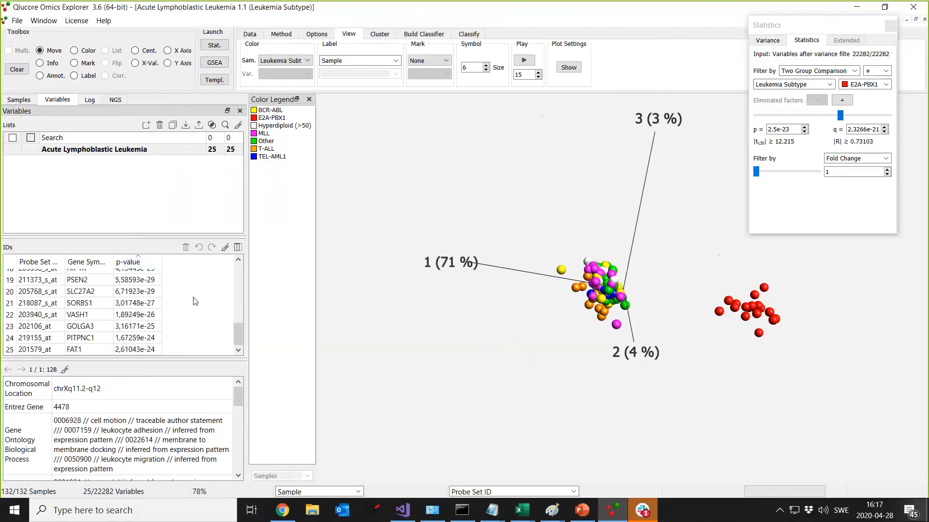
{"action": "scroll", "coordinate": [170, 290], "scroll_direction": "up", "scroll_amount": 6}
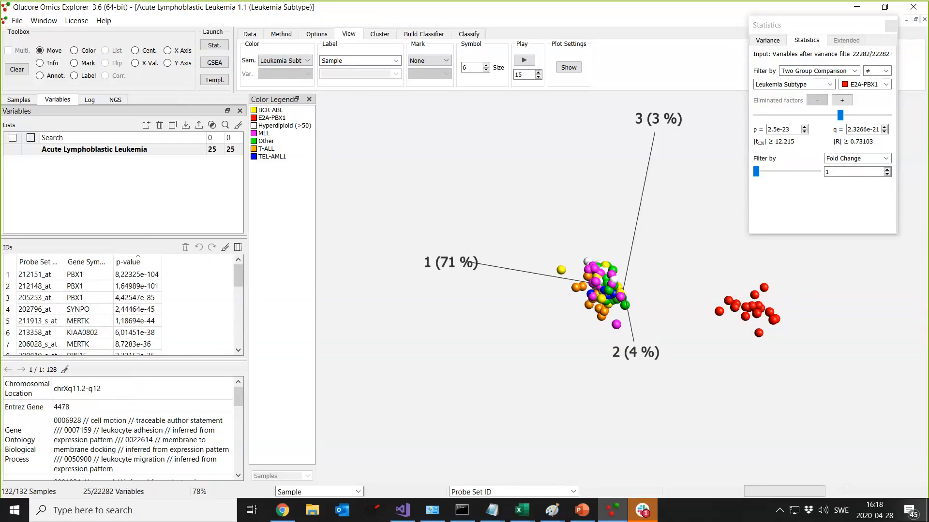
- Create a line plot of variable 212151_at (PBX1) across all active samples, using variables selected by the Y Axis tool
{"action": "left_click", "coordinate": [280, 35]}
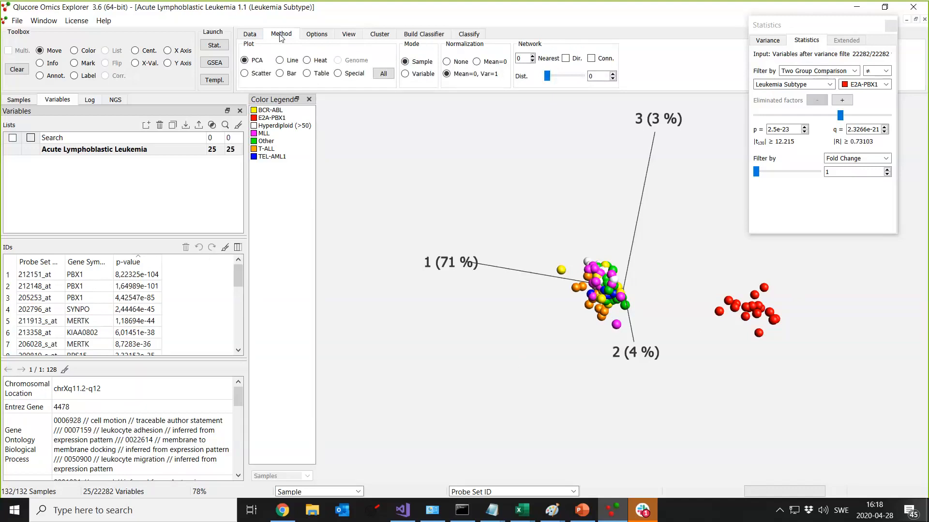
{"action": "left_click", "coordinate": [279, 61]}
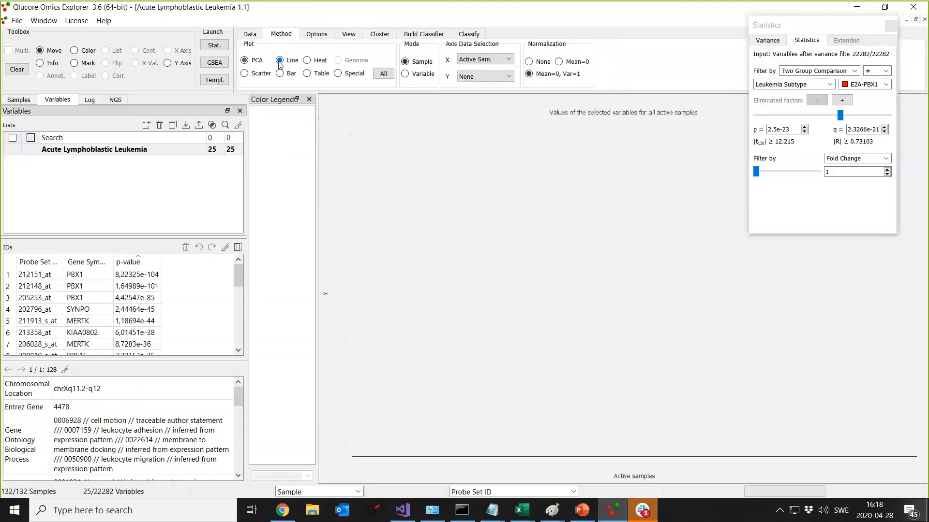
{"action": "left_click", "coordinate": [483, 64]}
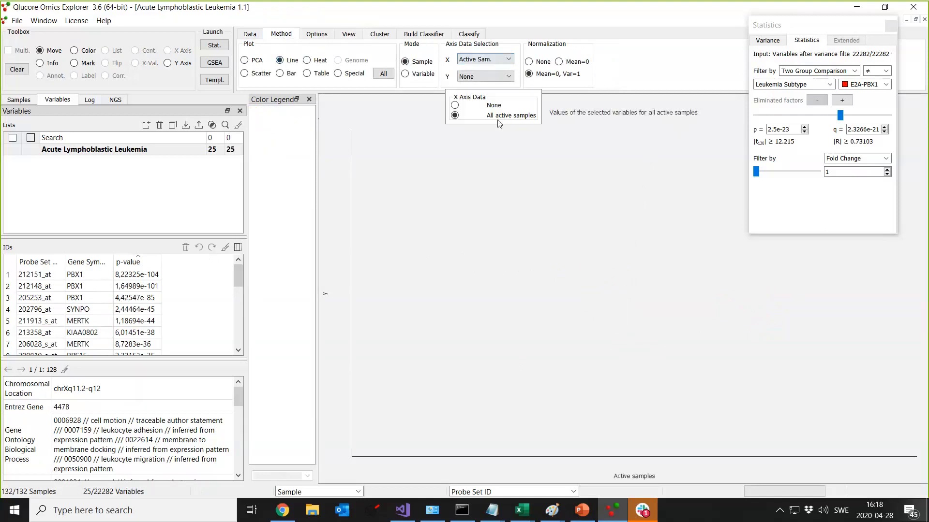
{"action": "left_click", "coordinate": [495, 78]}
{"action": "left_click", "coordinate": [404, 115]}
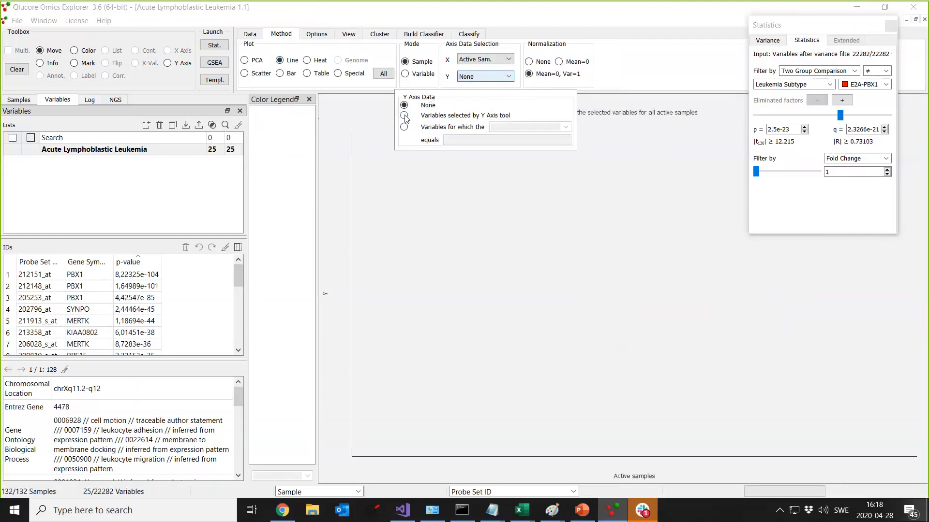
{"action": "left_click", "coordinate": [5, 254]}
{"action": "left_click", "coordinate": [28, 278]}
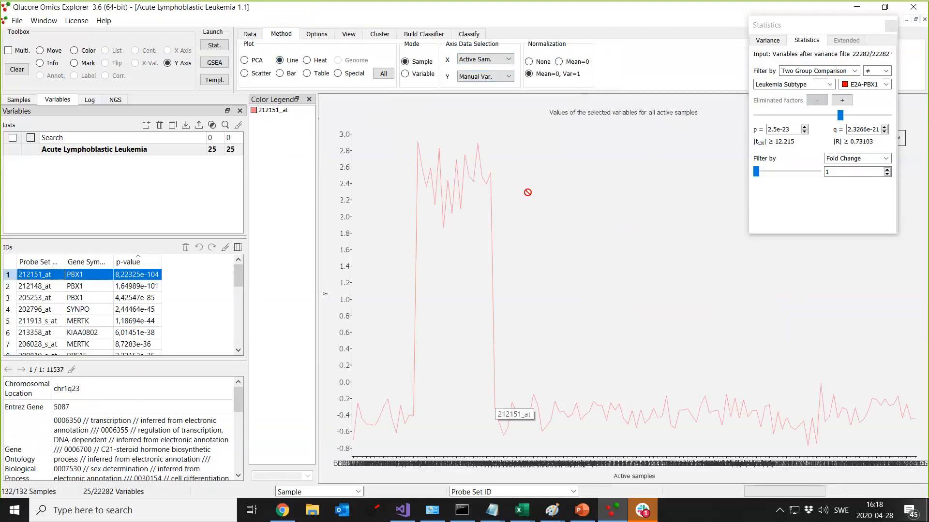
{"action": "left_click", "coordinate": [510, 61]}
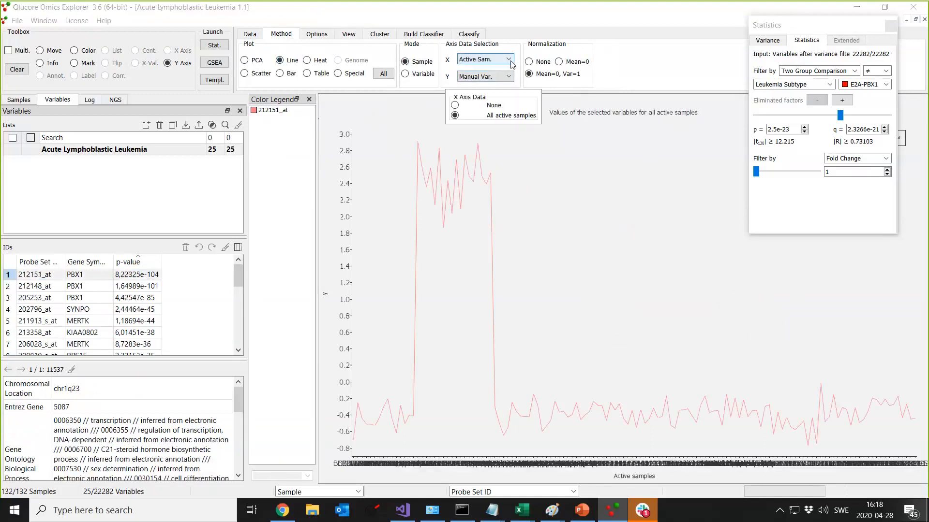
{"action": "left_click", "coordinate": [349, 34]}
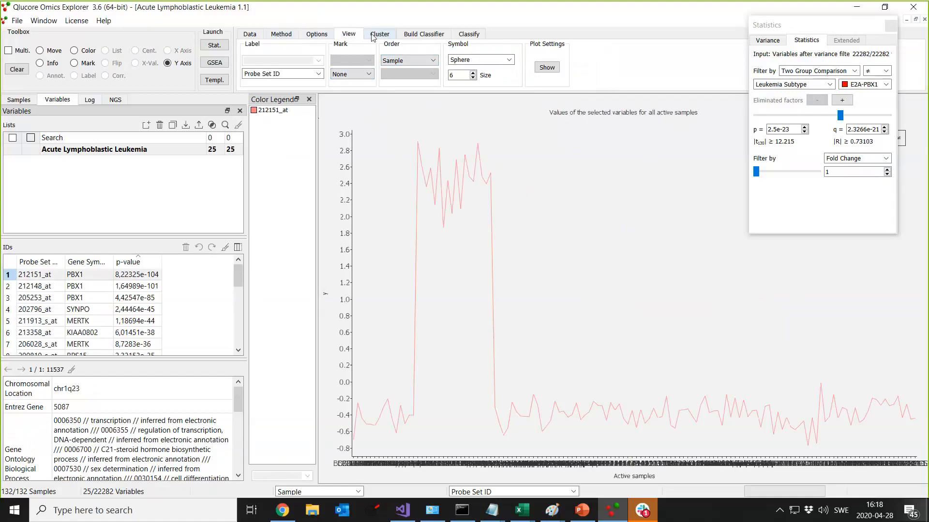
{"action": "left_click", "coordinate": [319, 34]}
{"action": "left_click", "coordinate": [293, 34]}
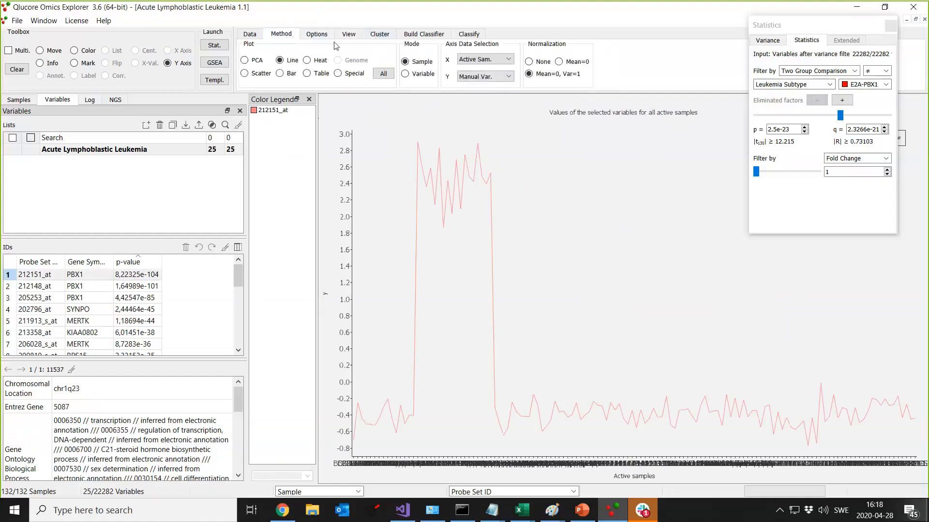
{"action": "left_click", "coordinate": [508, 59]}
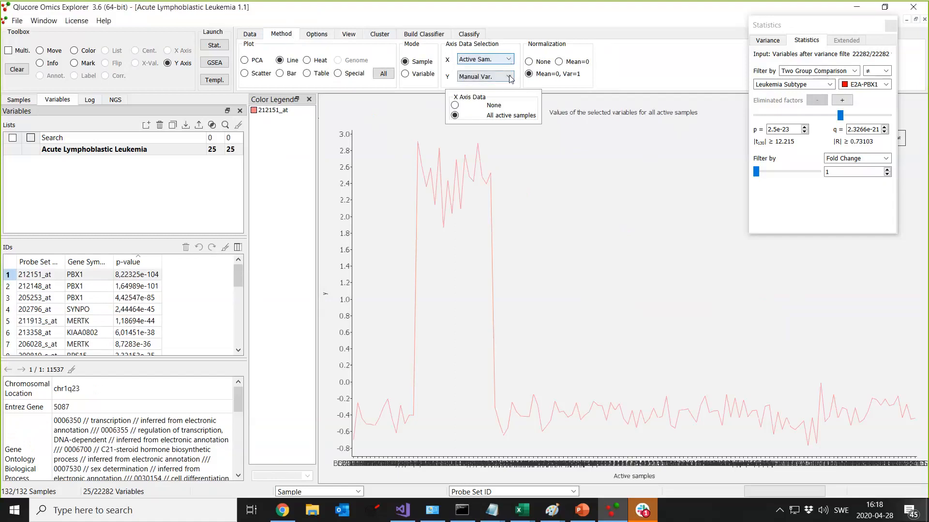
{"action": "left_click", "coordinate": [509, 76]}
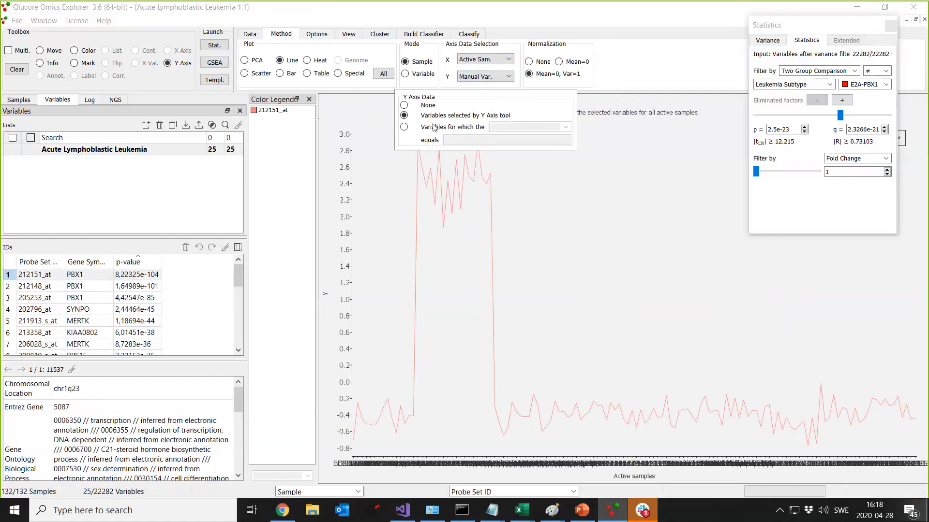
{"action": "left_click", "coordinate": [544, 220]}
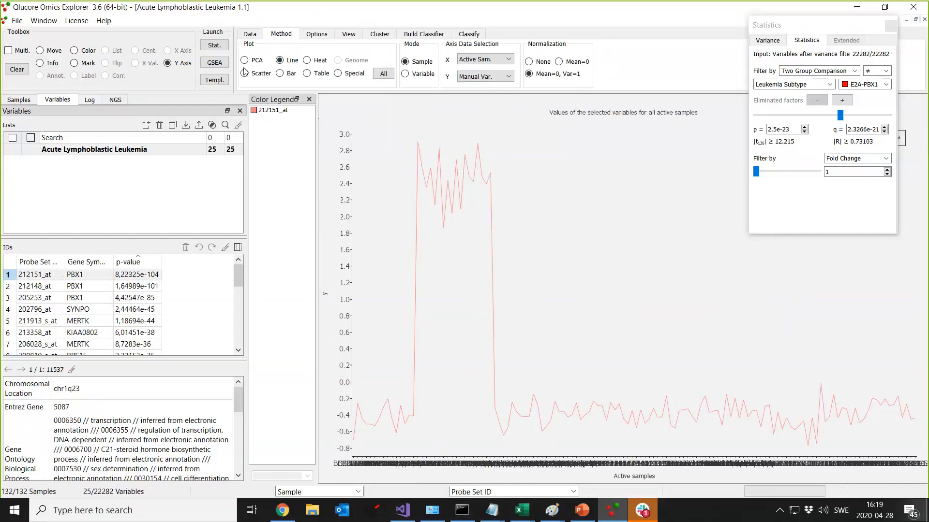
- Create a bar plot of variable 212151_at with the X axis grouped by Leukemia Subtype
{"action": "left_click", "coordinate": [280, 73]}
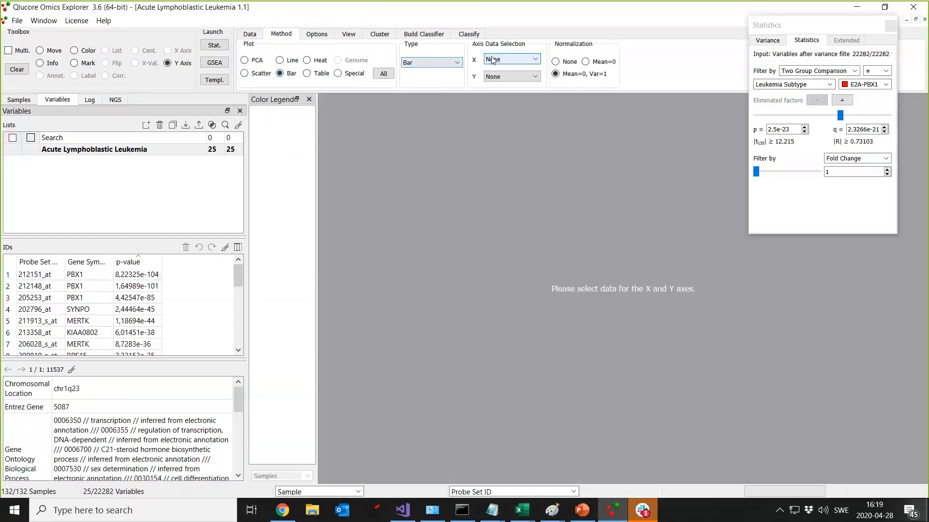
{"action": "left_click", "coordinate": [509, 59]}
{"action": "left_click", "coordinate": [451, 117]}
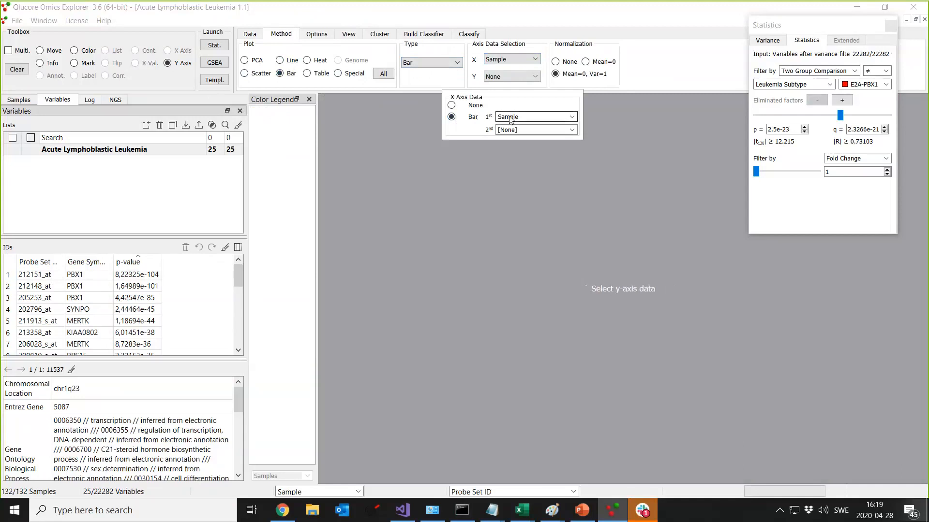
{"action": "left_click", "coordinate": [572, 117]}
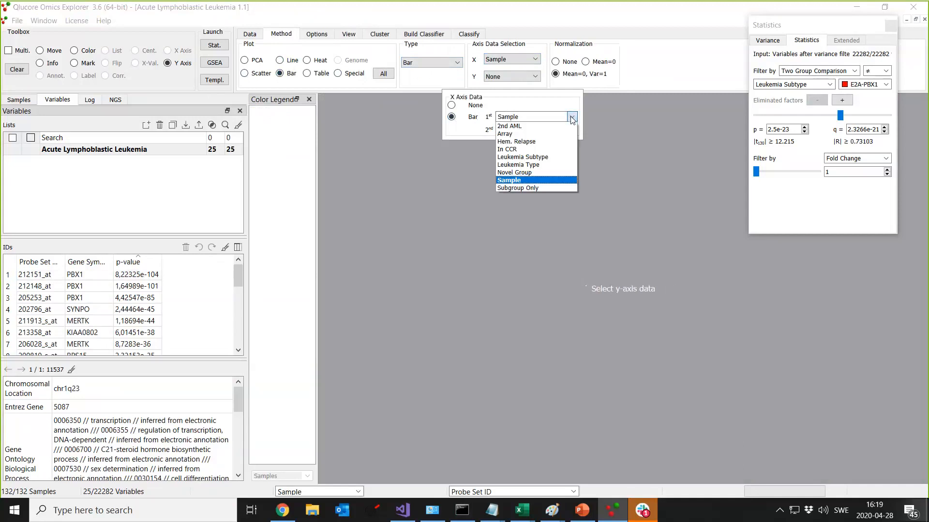
{"action": "left_click", "coordinate": [563, 155]}
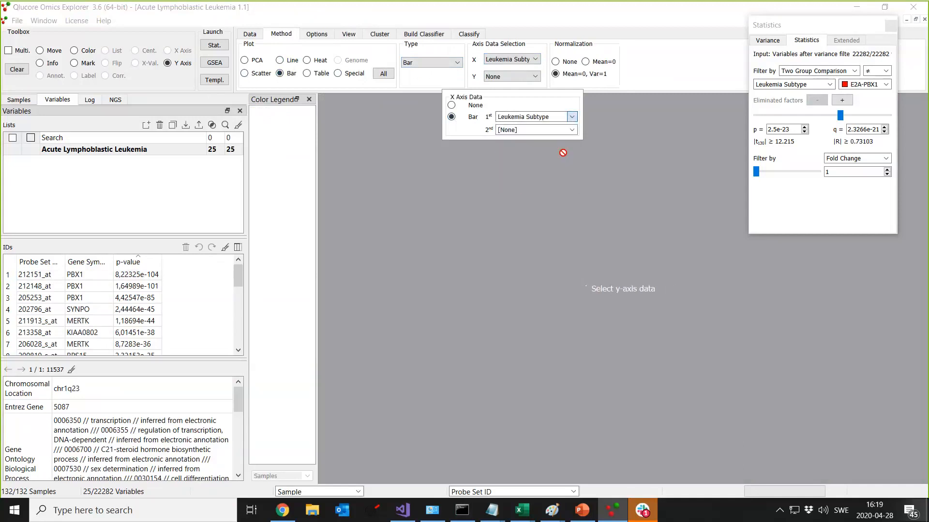
{"action": "left_click", "coordinate": [531, 77]}
{"action": "left_click", "coordinate": [430, 115]}
{"action": "left_click", "coordinate": [49, 276]}
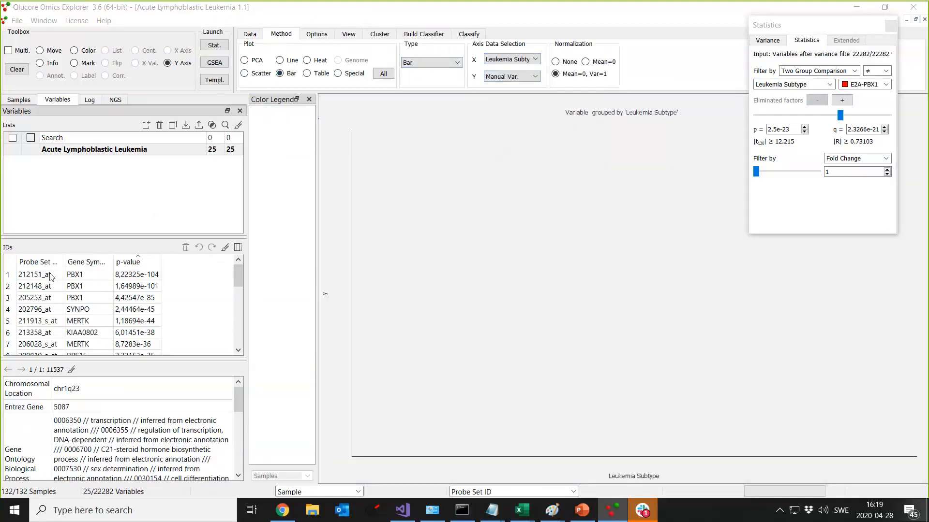
{"action": "left_click", "coordinate": [49, 275]}
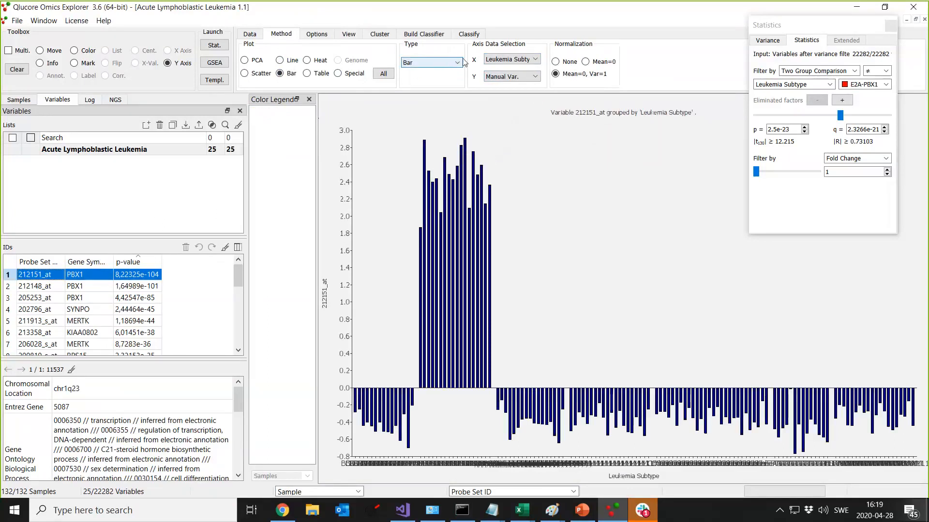
- Change the bar plot to a box plot with the X axis boxes grouped by Leukemia Subtype
{"action": "left_click", "coordinate": [449, 67]}
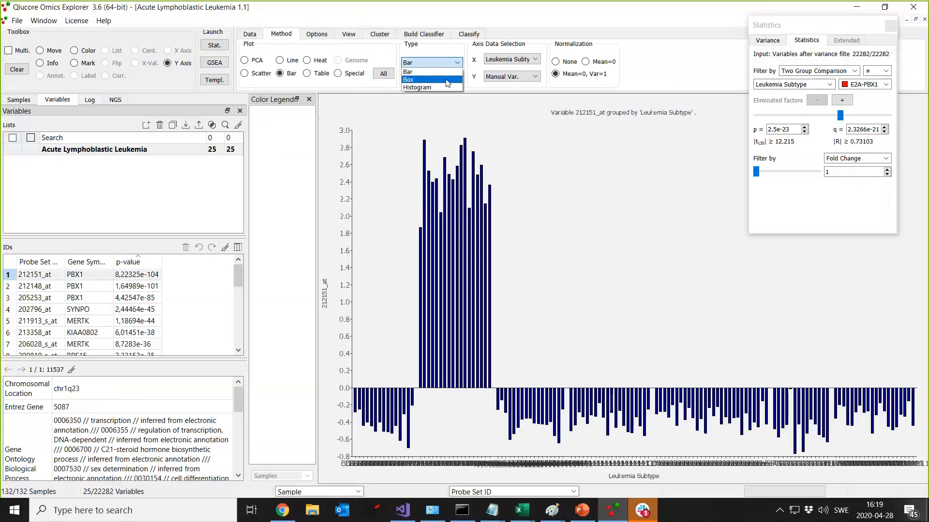
{"action": "left_click", "coordinate": [447, 81]}
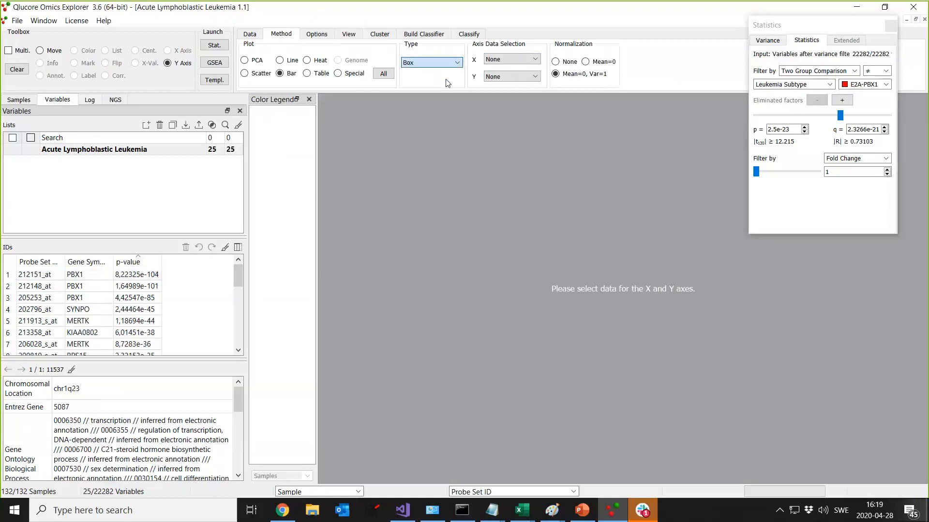
{"action": "left_click", "coordinate": [506, 59]}
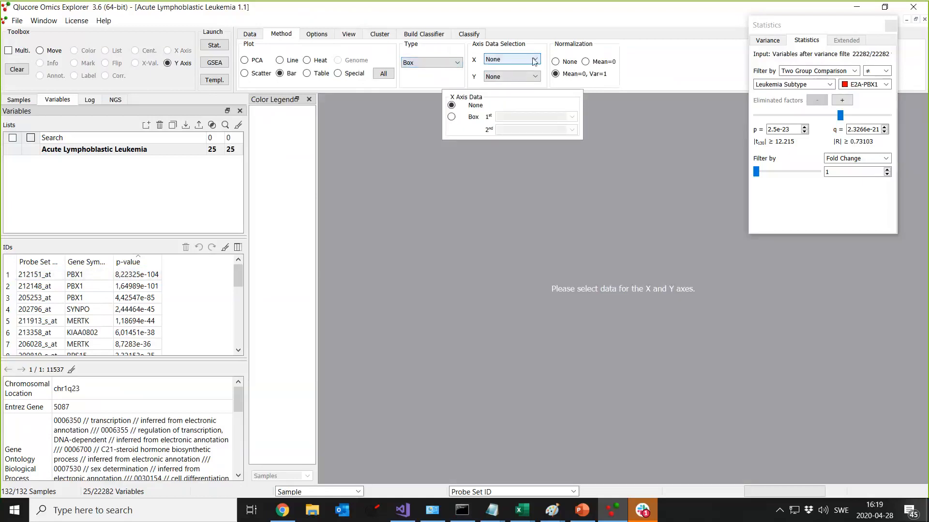
{"action": "left_click", "coordinate": [451, 118]}
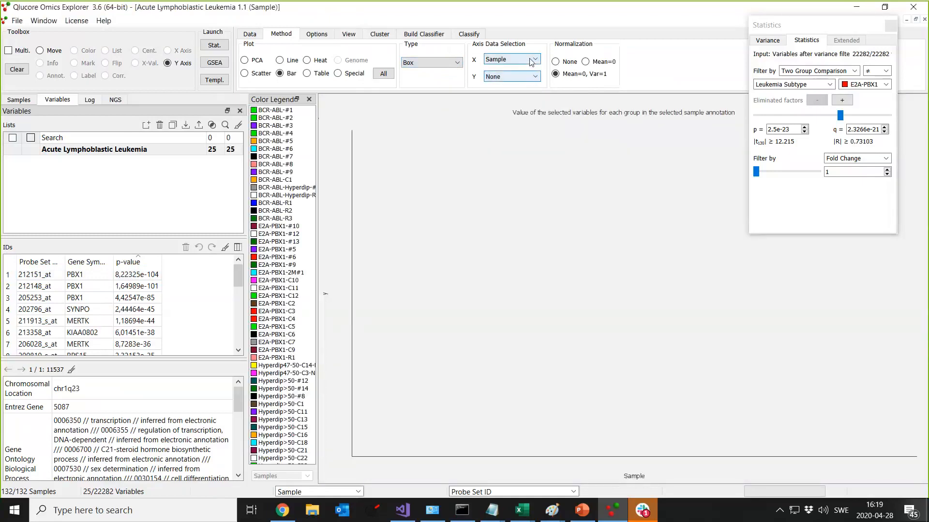
{"action": "left_click", "coordinate": [531, 60]}
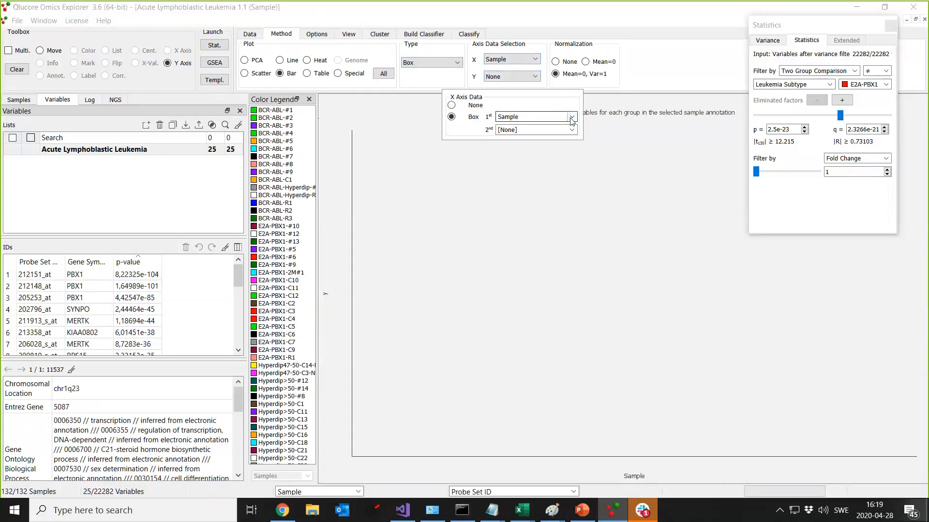
{"action": "left_click", "coordinate": [532, 116]}
{"action": "left_click", "coordinate": [531, 157]}
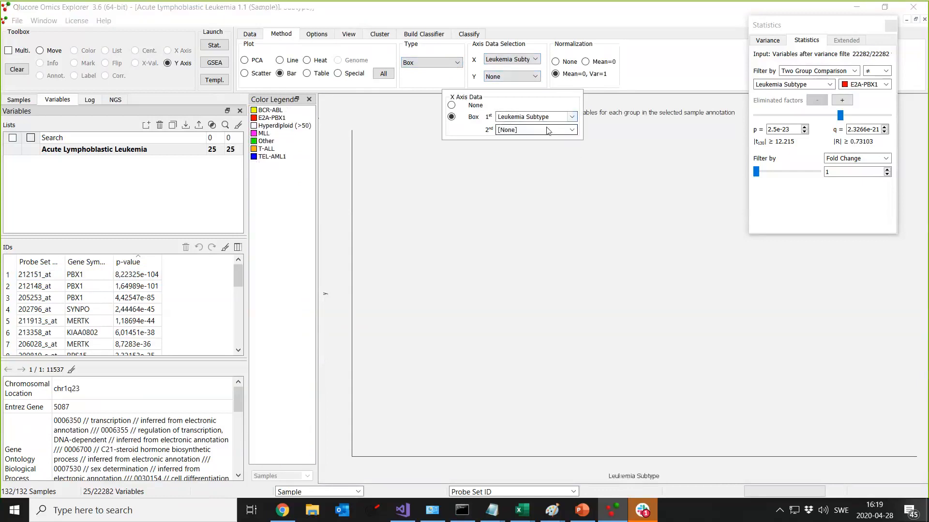
- Set the box plot's Y axis to variables selected by the Y Axis tool and plot variable 212148_at (PBX1)
{"action": "left_click", "coordinate": [535, 78]}
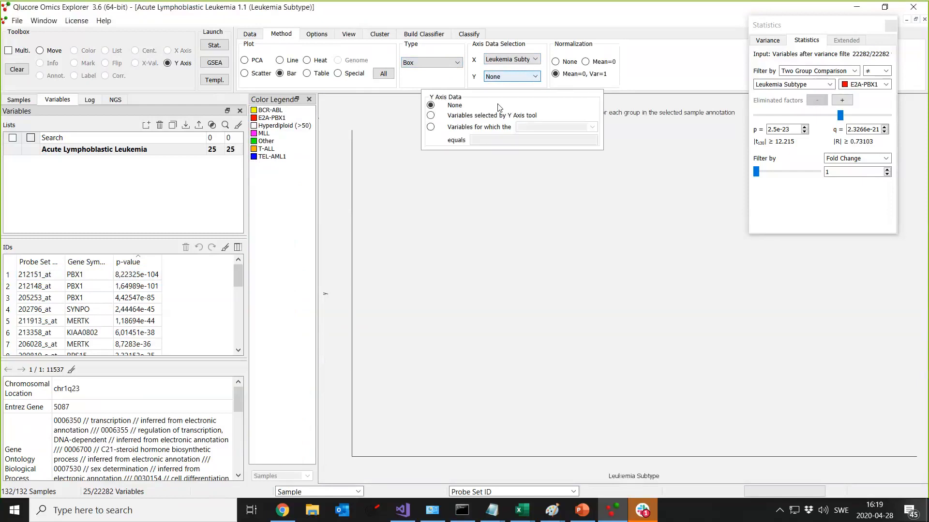
{"action": "left_click", "coordinate": [430, 116]}
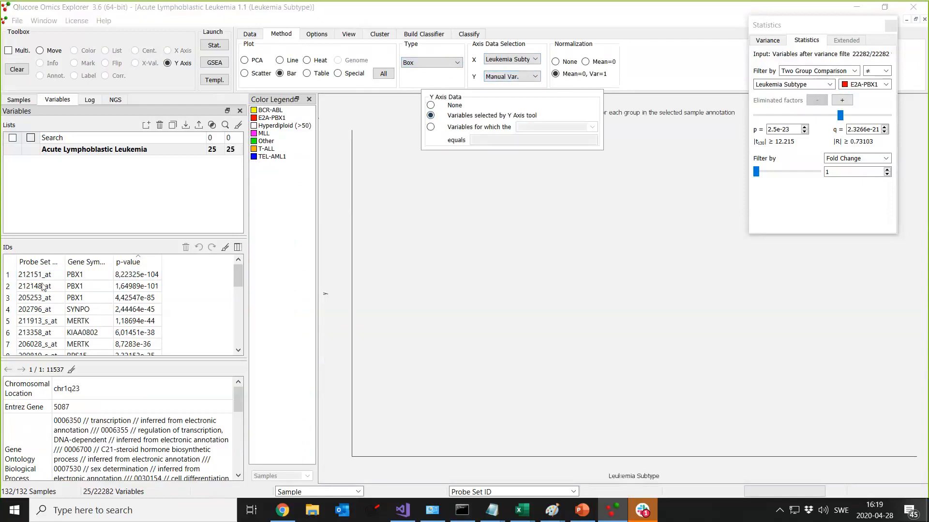
{"action": "left_click", "coordinate": [45, 285]}
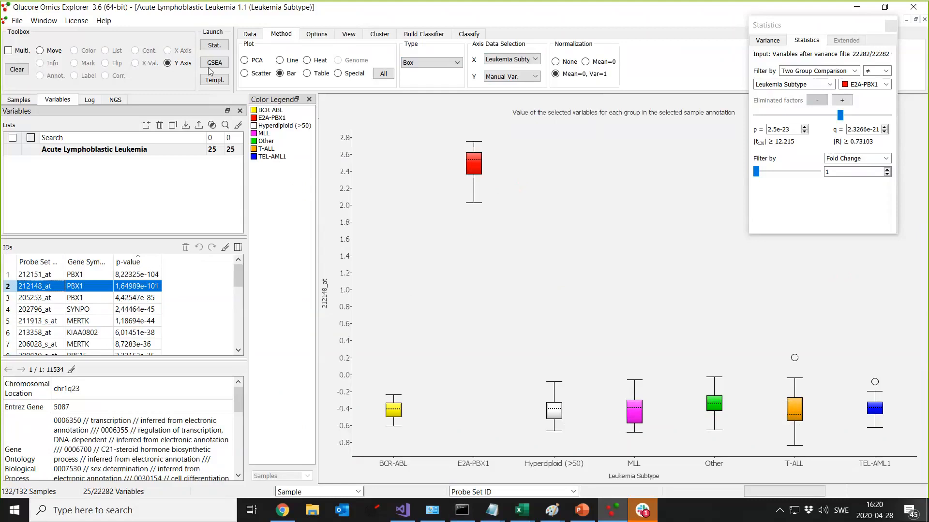
- Switch to the PCA plot and rotate it with the Move tool to see the sample groups from another angle
{"action": "left_click", "coordinate": [244, 60]}
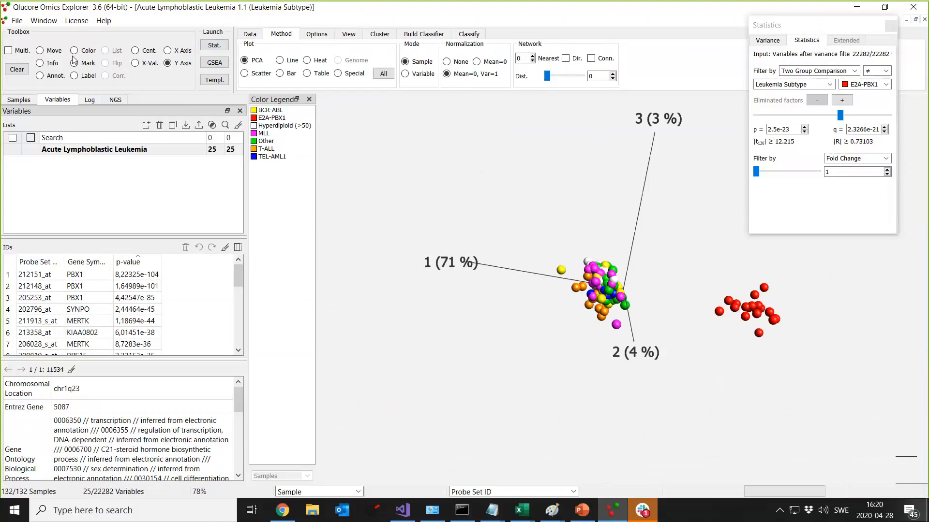
{"action": "left_click", "coordinate": [49, 53]}
{"action": "left_click_drag", "start_coordinate": [646, 299], "coordinate": [647, 302]}
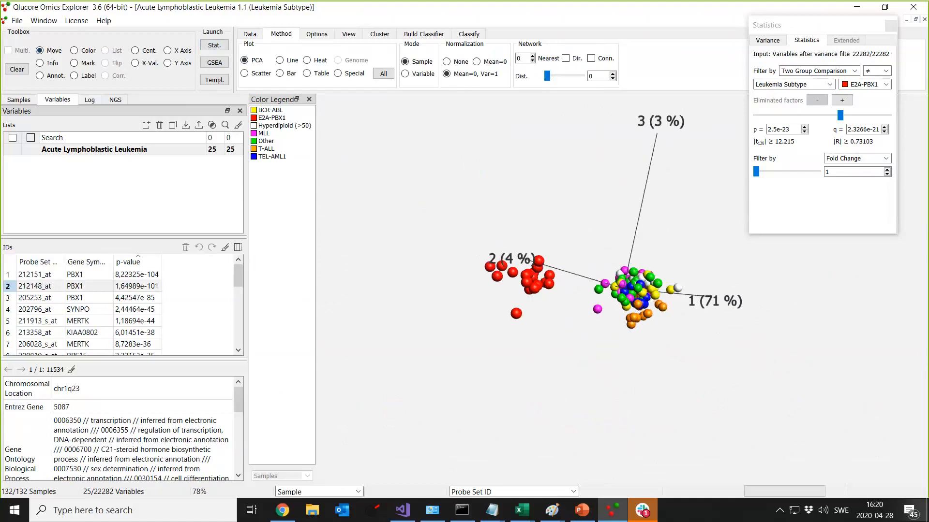
- Look through the line plot, the box plot and the table view of the filtered variables
{"action": "left_click", "coordinate": [280, 61]}
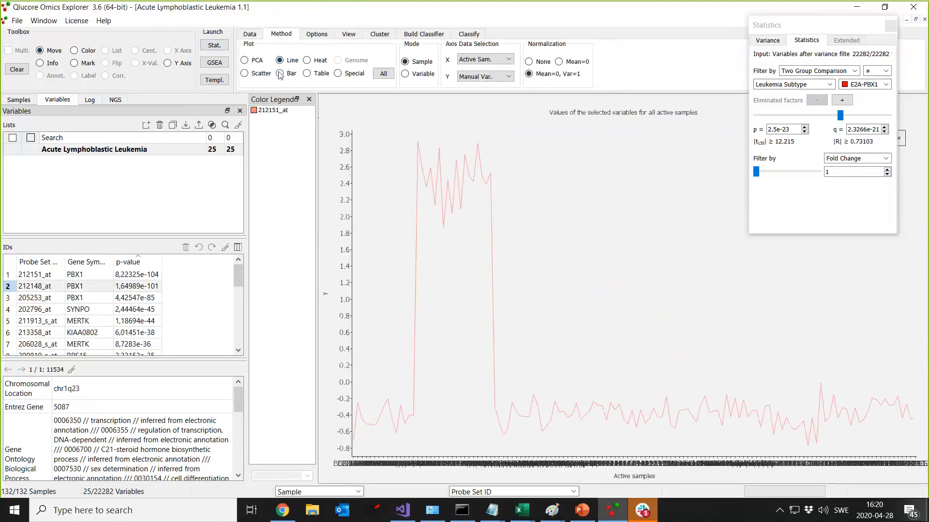
{"action": "left_click", "coordinate": [281, 73]}
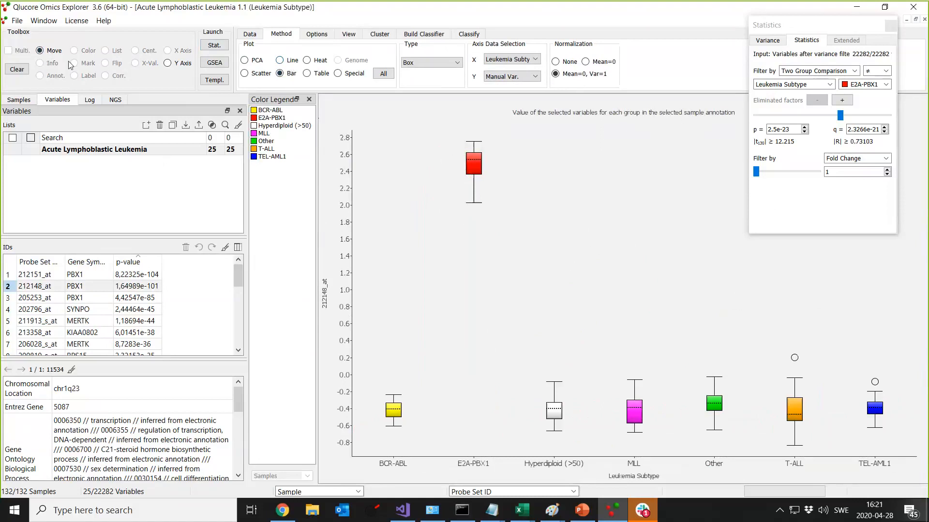
{"action": "left_click", "coordinate": [307, 73]}
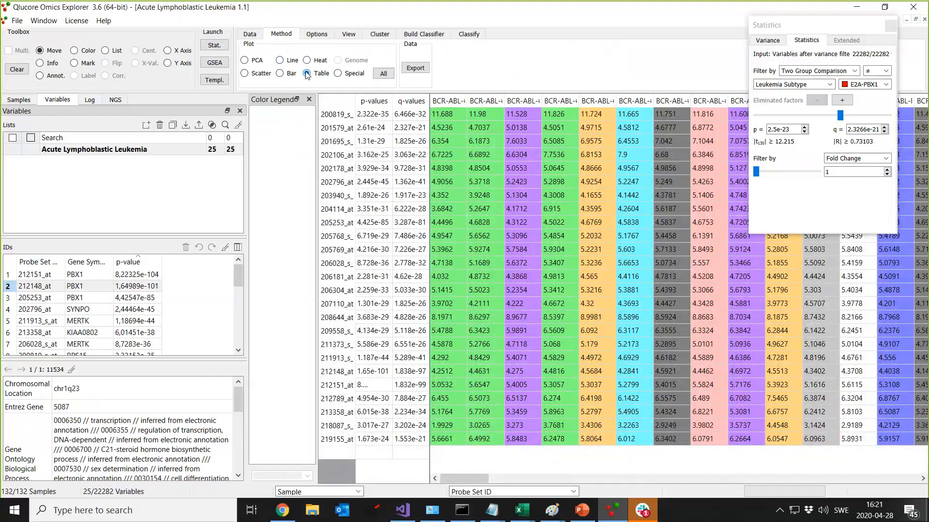
- Return to the PCA plot and copy its image to the clipboard
{"action": "left_click", "coordinate": [243, 61]}
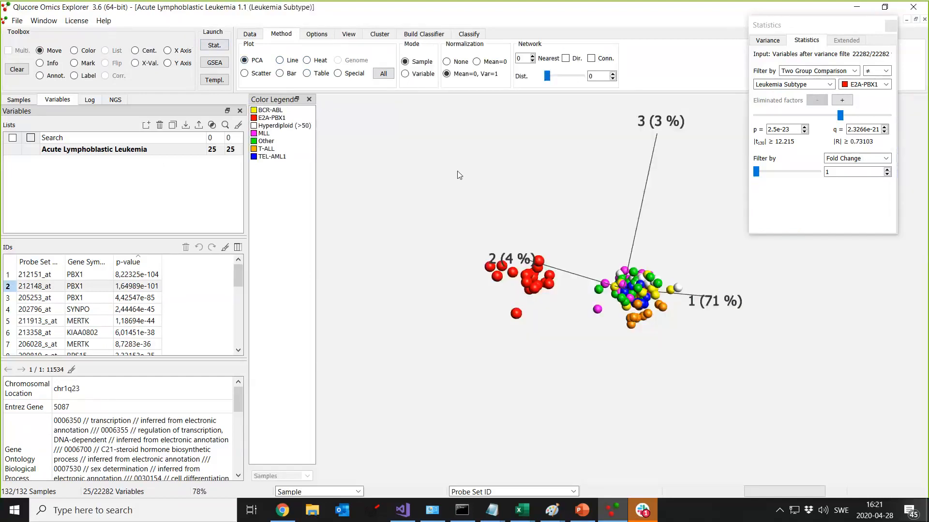
{"action": "right_click", "coordinate": [422, 169]}
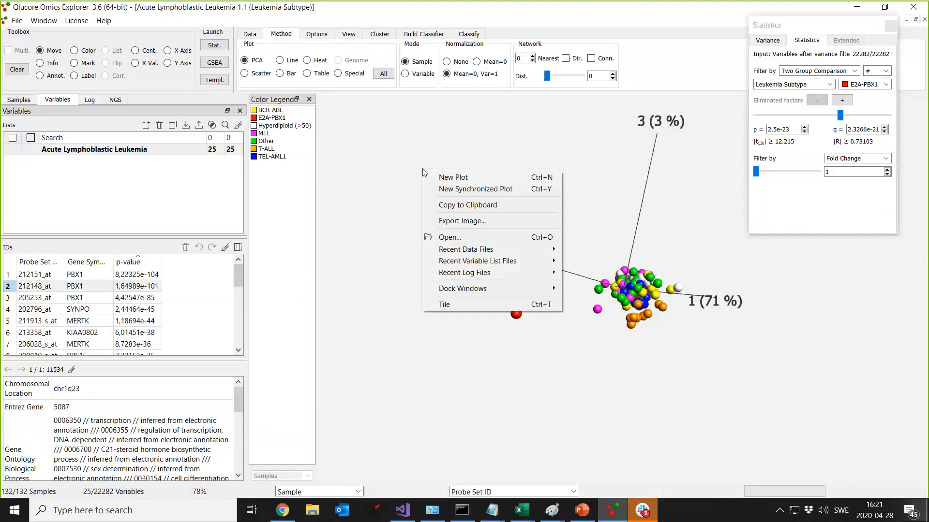
{"action": "left_click", "coordinate": [436, 203]}
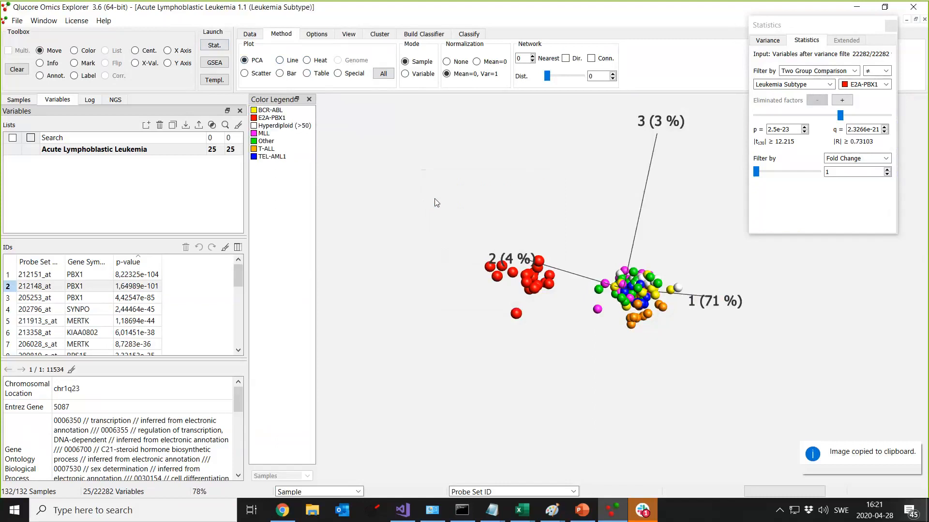
{"action": "left_click", "coordinate": [13, 515]}
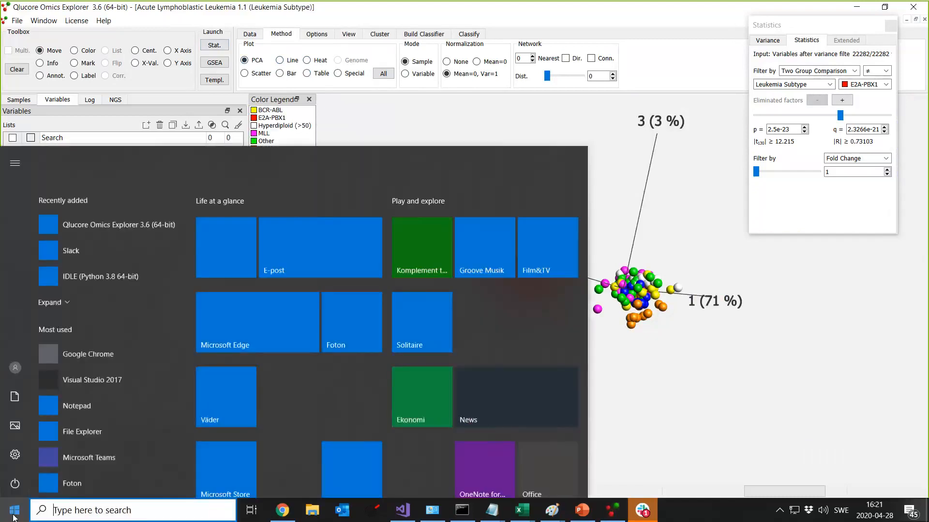
{"action": "type", "text": "mspain t"}
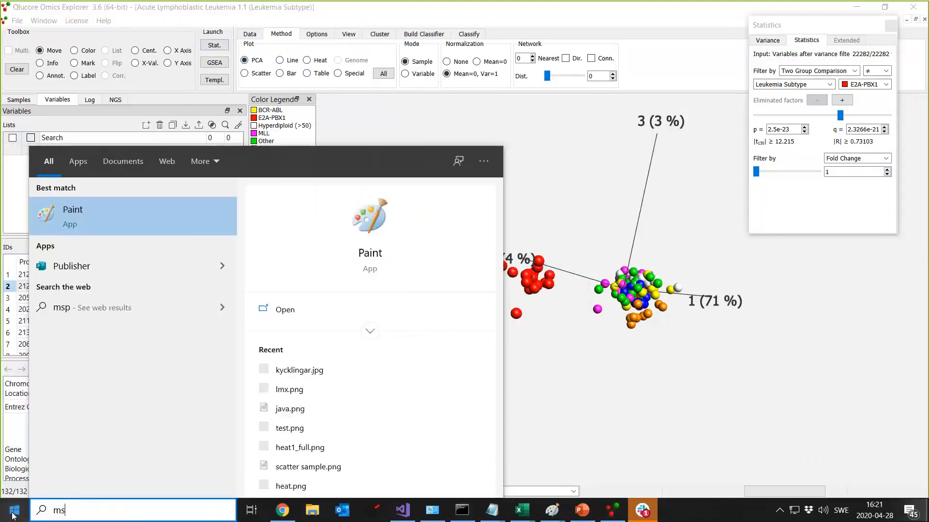
{"action": "key", "text": "Return"}
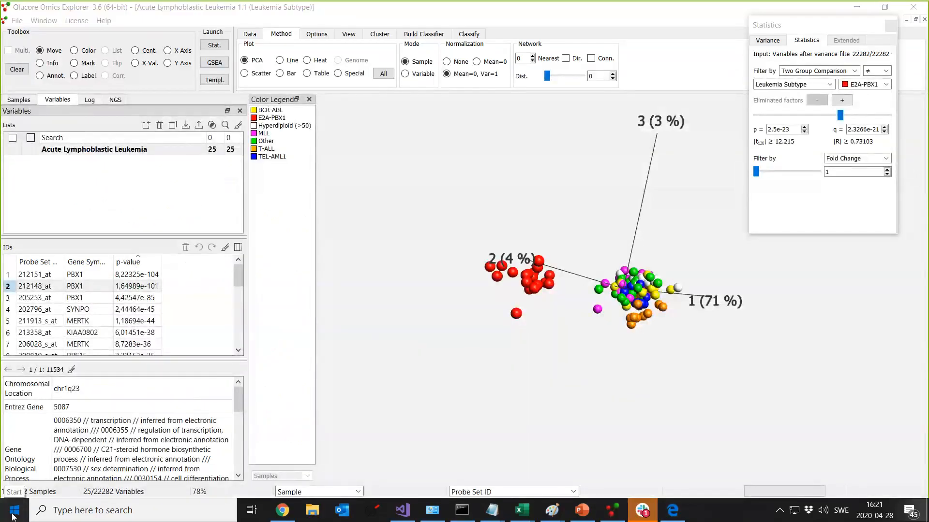
- Launch Paint and paste the copied PCA plot image onto the blank canvas
{"action": "left_click", "coordinate": [14, 517]}
{"action": "type", "text": "msp"}
{"action": "key", "text": "Return"}
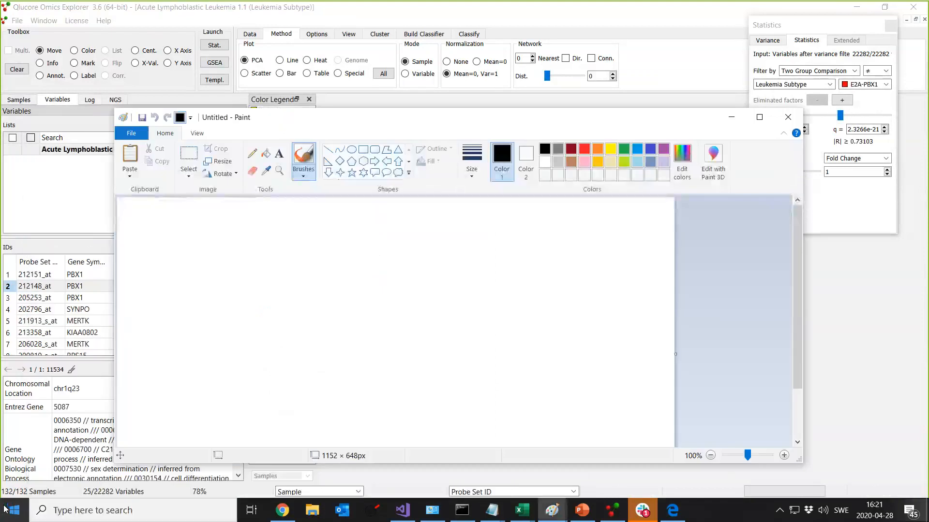
{"action": "key", "text": "ctrl+v"}
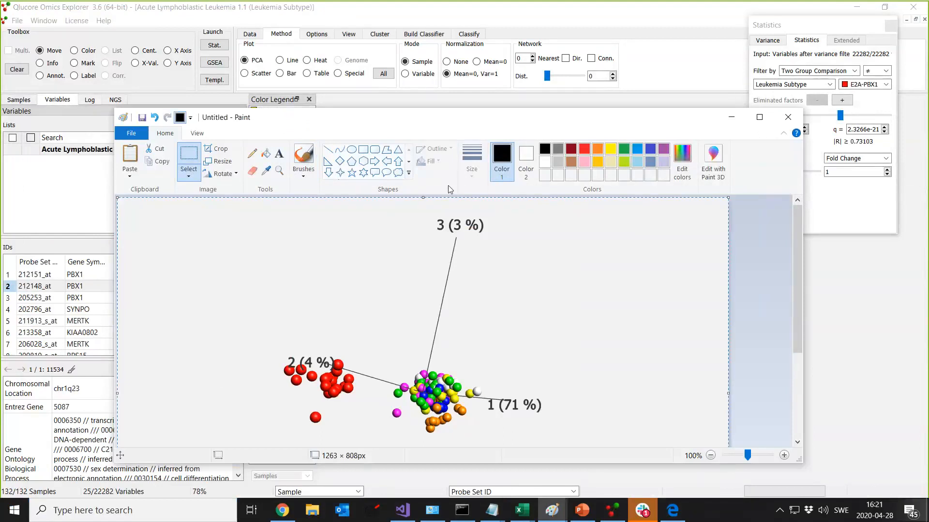
- Close Paint without saving the image and minimize Qlucore Omics Explorer to get to the PowerPoint presentation
{"action": "left_click", "coordinate": [778, 125]}
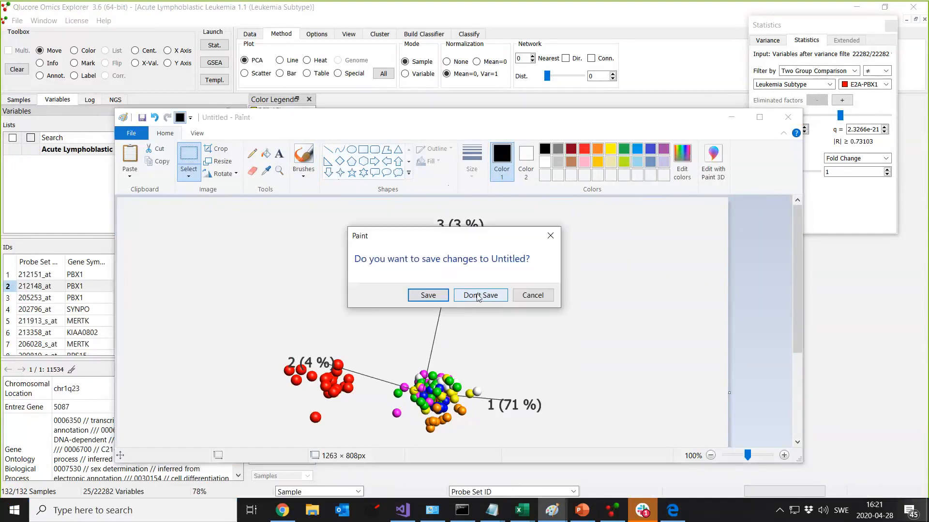
{"action": "left_click", "coordinate": [478, 298]}
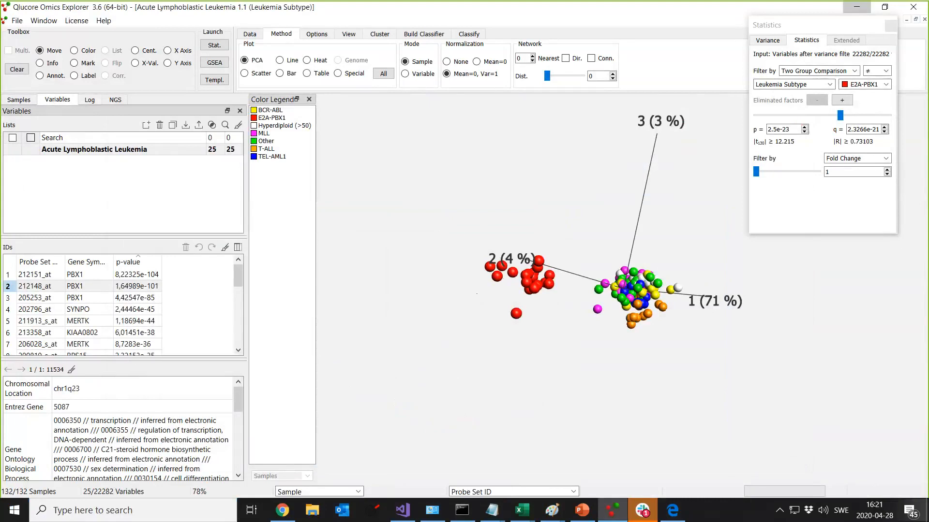
{"action": "left_click", "coordinate": [857, 7]}
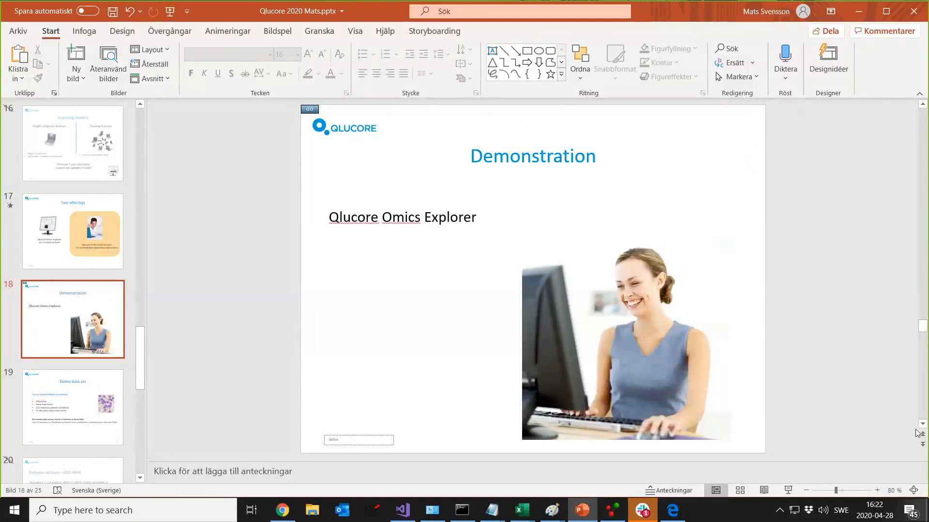
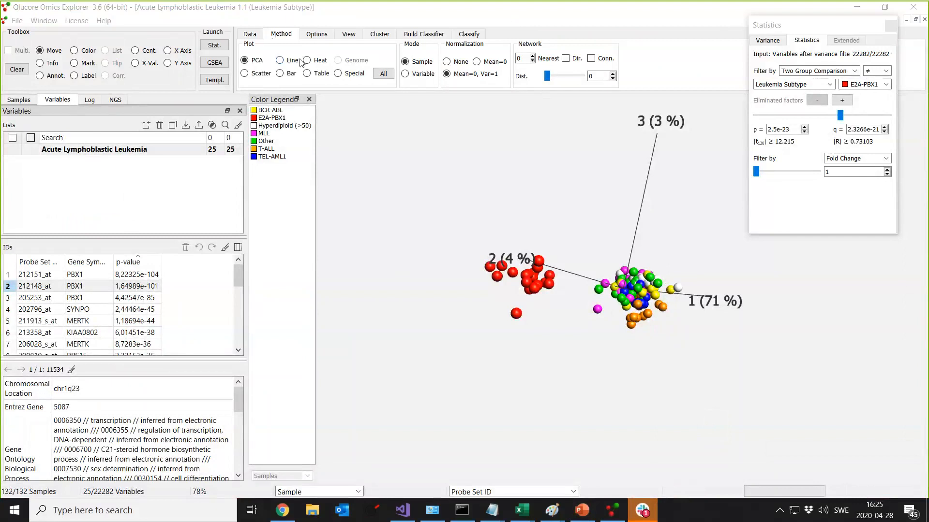
- Display the Kaplan-Meier special plot and review the overview of all plot types and the special plot types on offer
{"action": "left_click", "coordinate": [343, 75]}
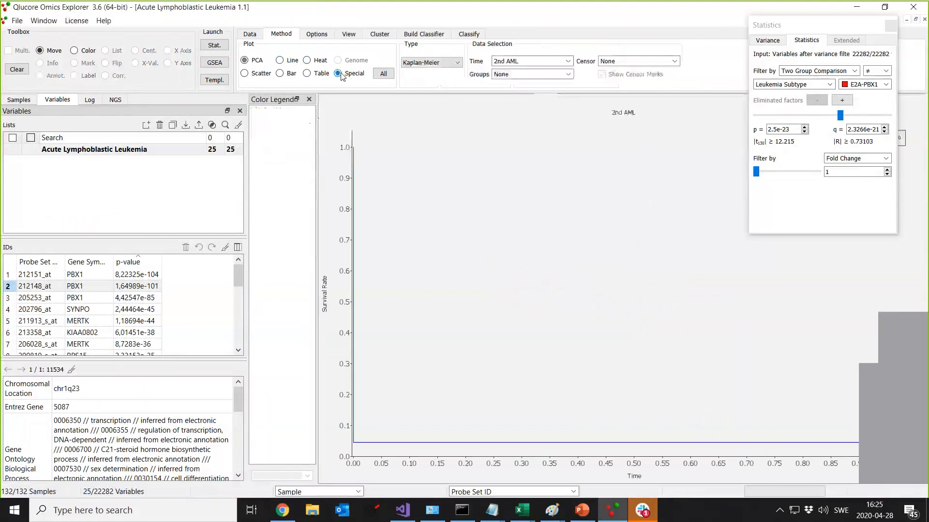
{"action": "left_click", "coordinate": [382, 74]}
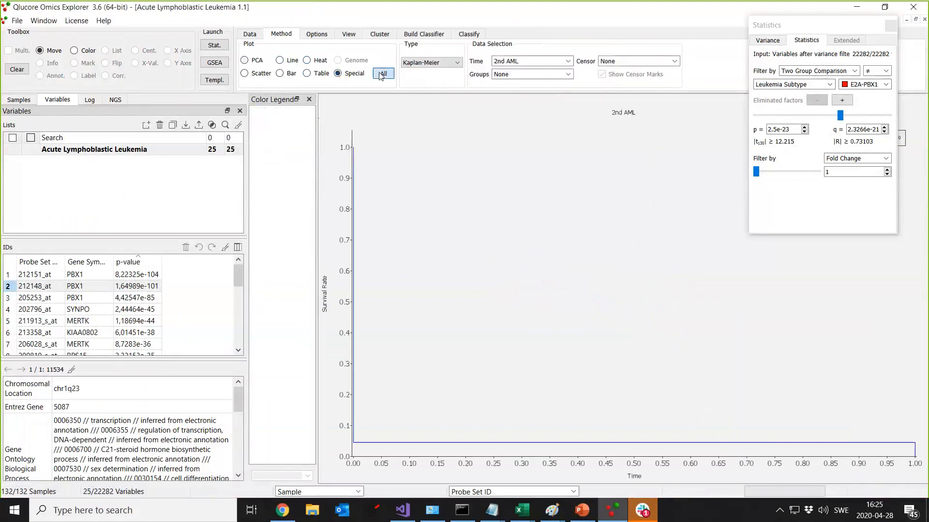
{"action": "left_click", "coordinate": [434, 66]}
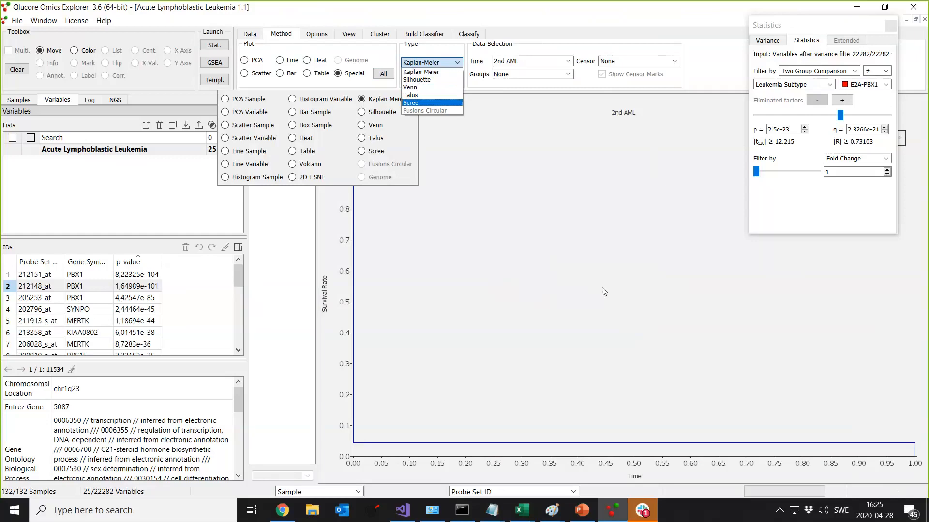
{"action": "left_click", "coordinate": [574, 239]}
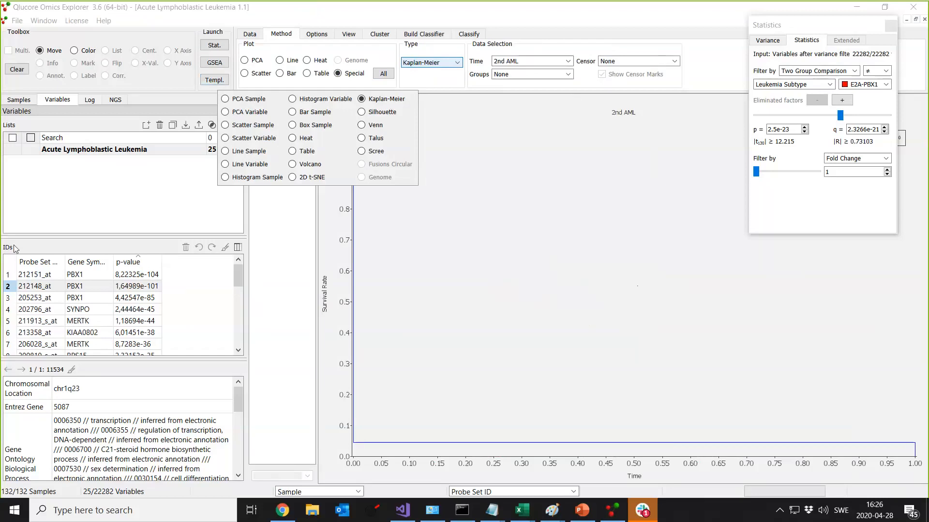
{"action": "left_click", "coordinate": [105, 251]}
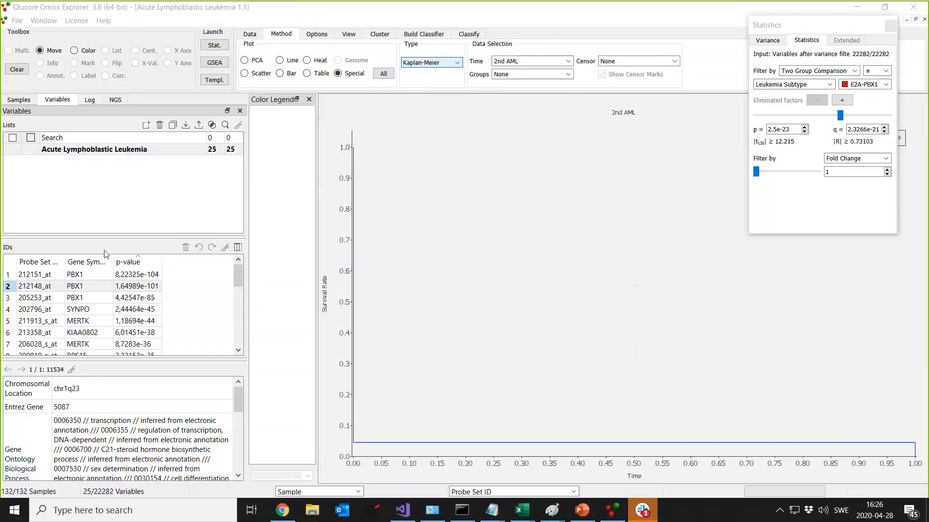
- Return to the PCA plot and remove the statistical filtering by setting the p-value threshold to 1
{"action": "left_click", "coordinate": [249, 36]}
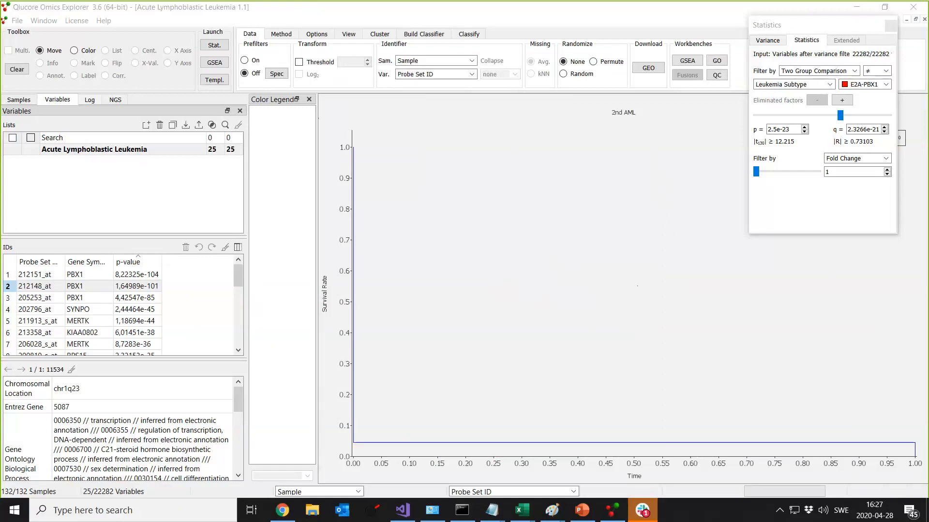
{"action": "left_click", "coordinate": [282, 34]}
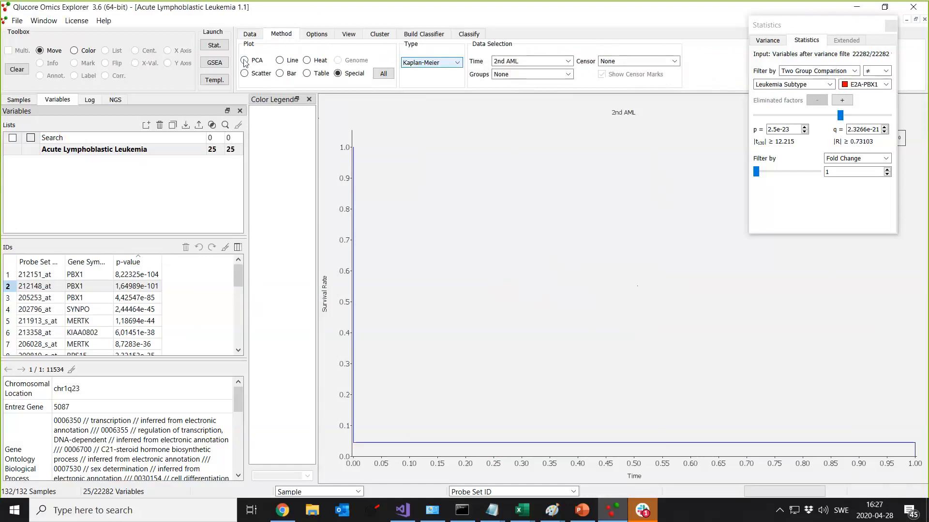
{"action": "left_click", "coordinate": [244, 60]}
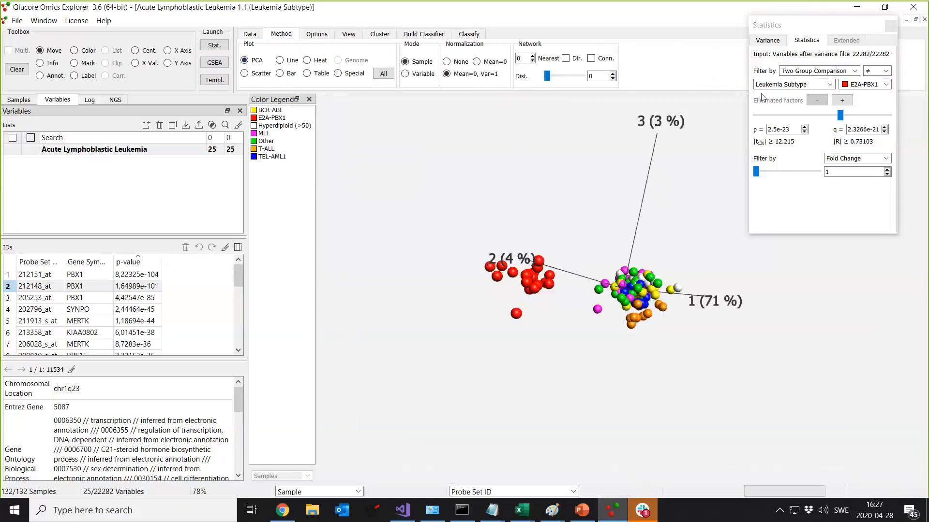
{"action": "left_click_drag", "start_coordinate": [840, 115], "coordinate": [756, 115]}
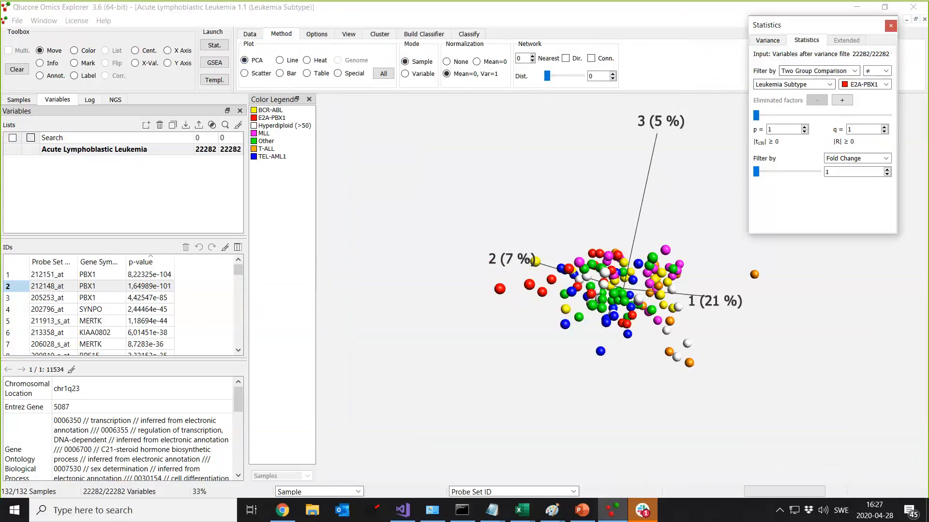
- Color all samples in the PCA plot with one solid color instead of by Leukemia Subtype
{"action": "left_click", "coordinate": [348, 35]}
{"action": "left_click", "coordinate": [300, 60]}
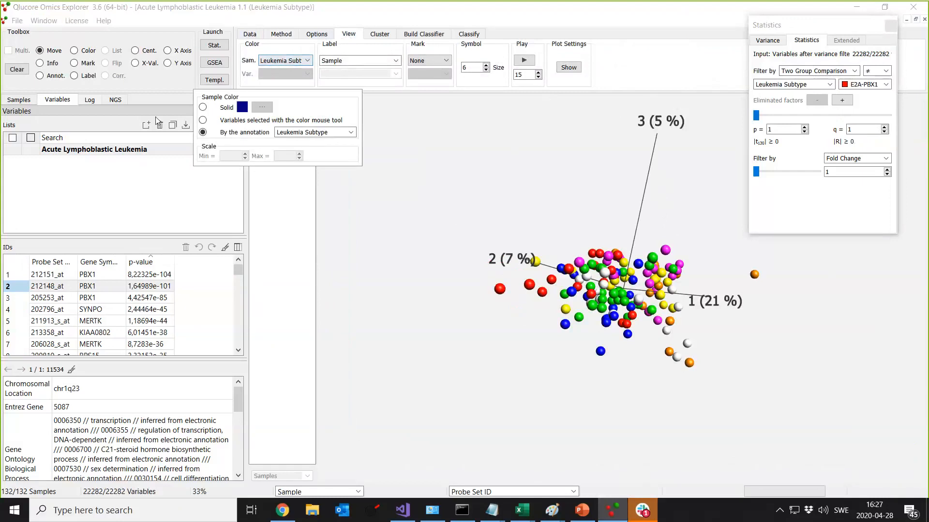
{"action": "left_click", "coordinate": [178, 103]}
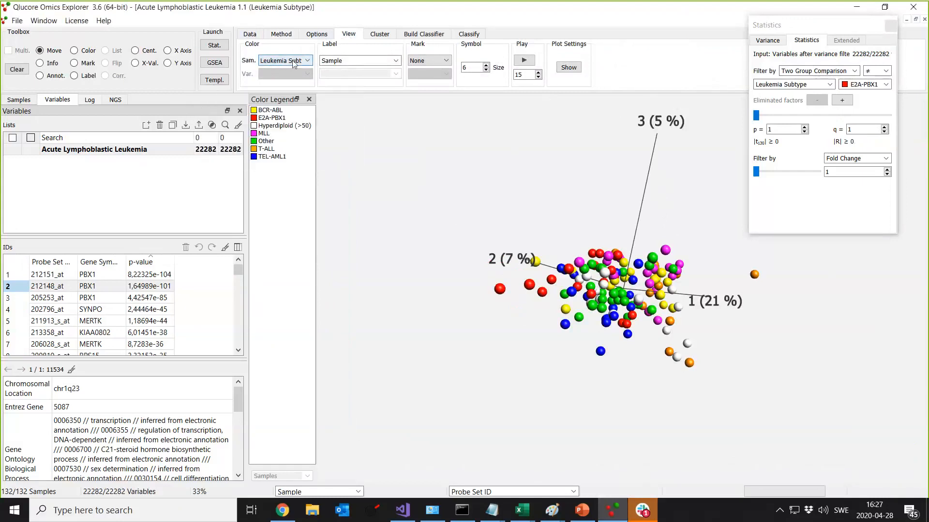
{"action": "left_click", "coordinate": [292, 60]}
{"action": "left_click", "coordinate": [203, 107]}
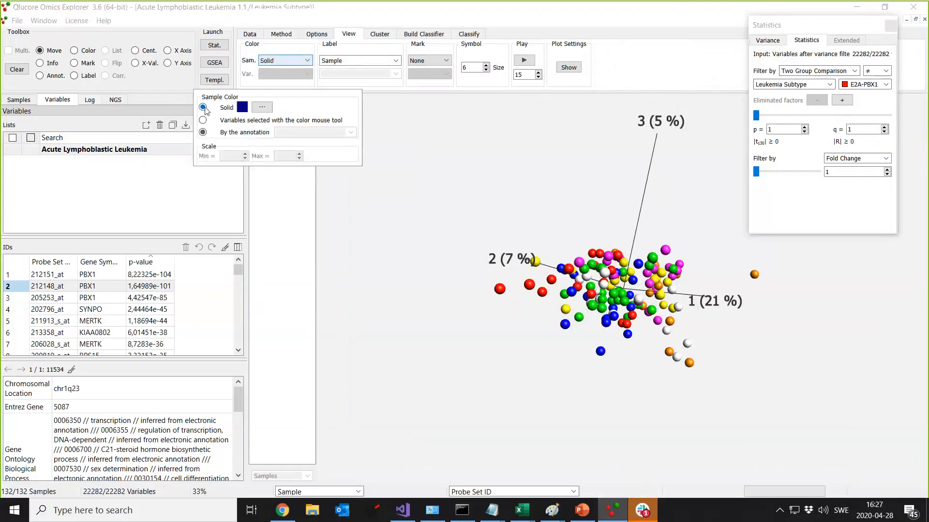
{"action": "left_click", "coordinate": [14, 71]}
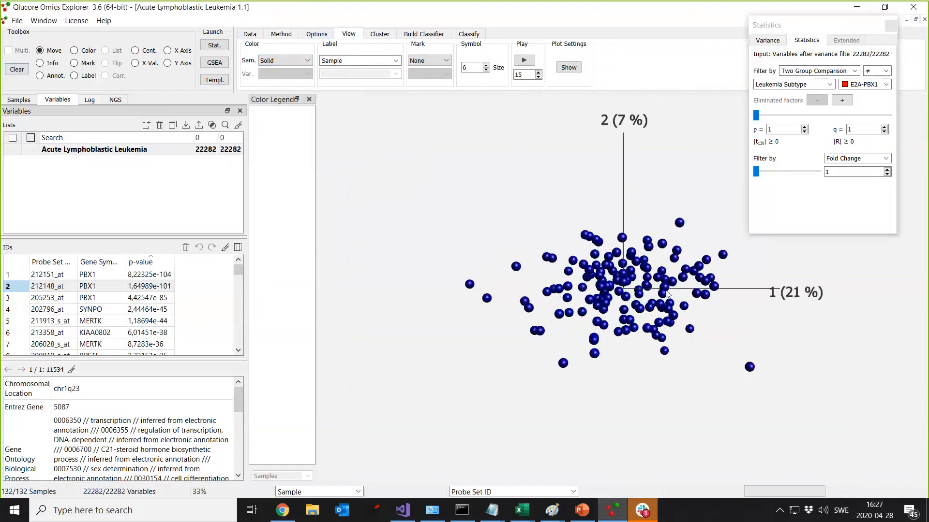
- Move the Statistics window clear of the PCA points and set the variance filter by standard deviation to 0.26
{"action": "left_click_drag", "start_coordinate": [794, 24], "coordinate": [326, 136]}
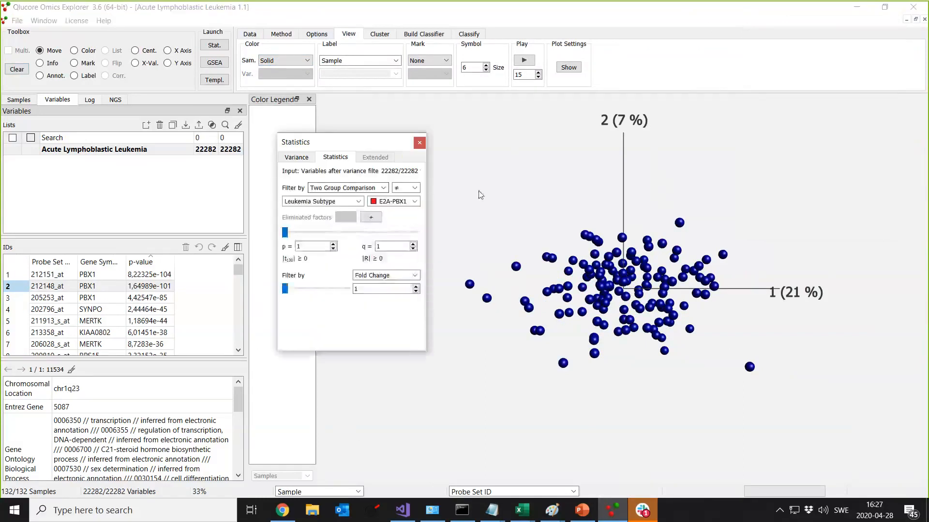
{"action": "left_click", "coordinate": [872, 238]}
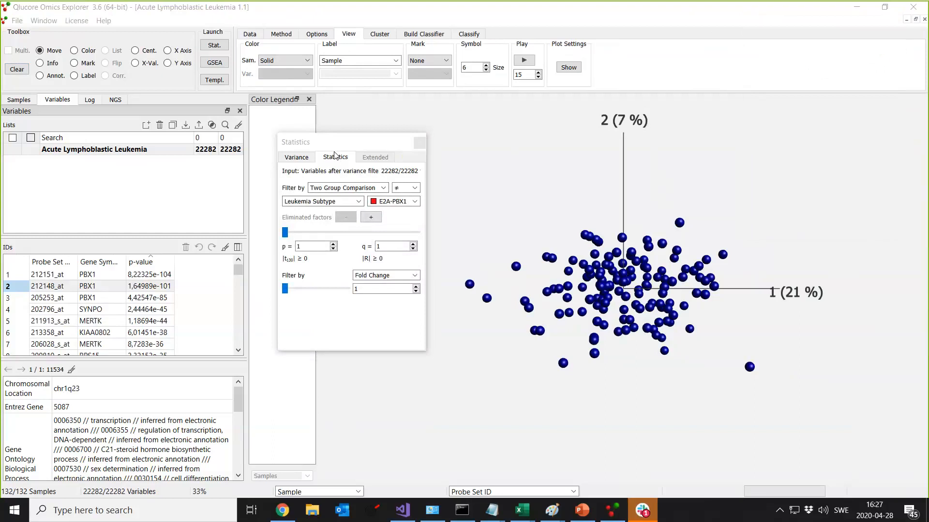
{"action": "left_click", "coordinate": [296, 158]}
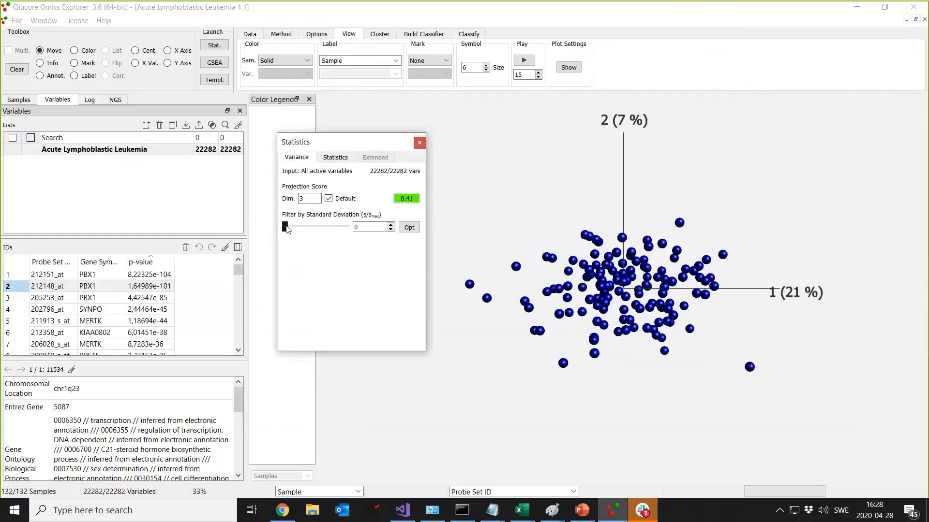
{"action": "left_click_drag", "start_coordinate": [285, 228], "coordinate": [247, 228]}
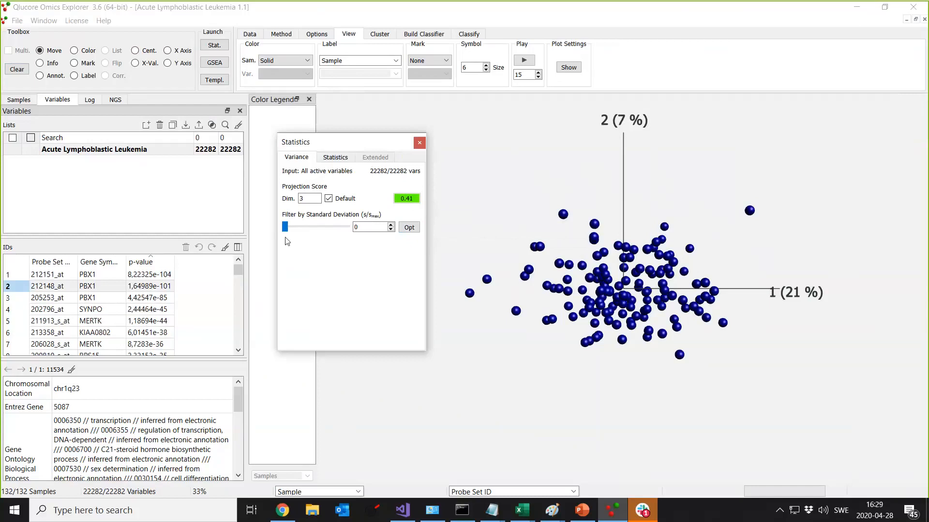
{"action": "left_click_drag", "start_coordinate": [285, 227], "coordinate": [335, 229]}
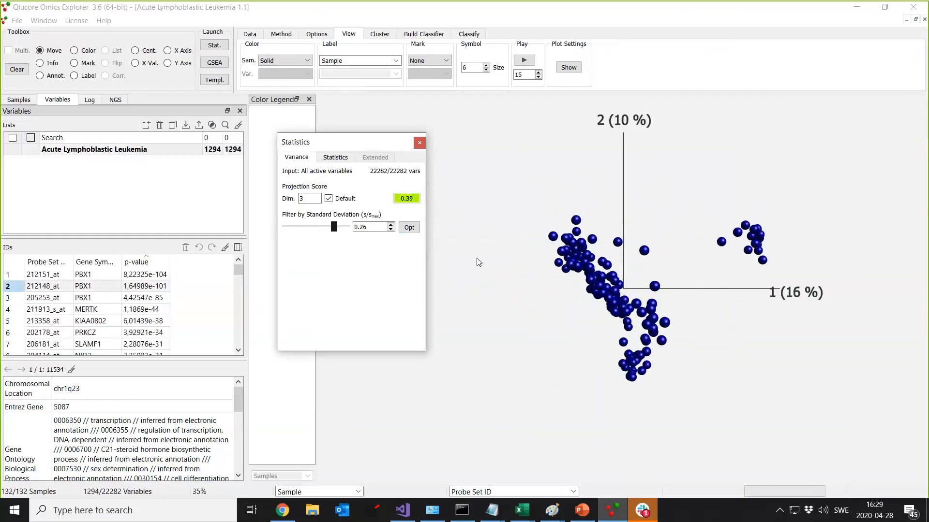
{"action": "left_click_drag", "start_coordinate": [698, 208], "coordinate": [647, 207]}
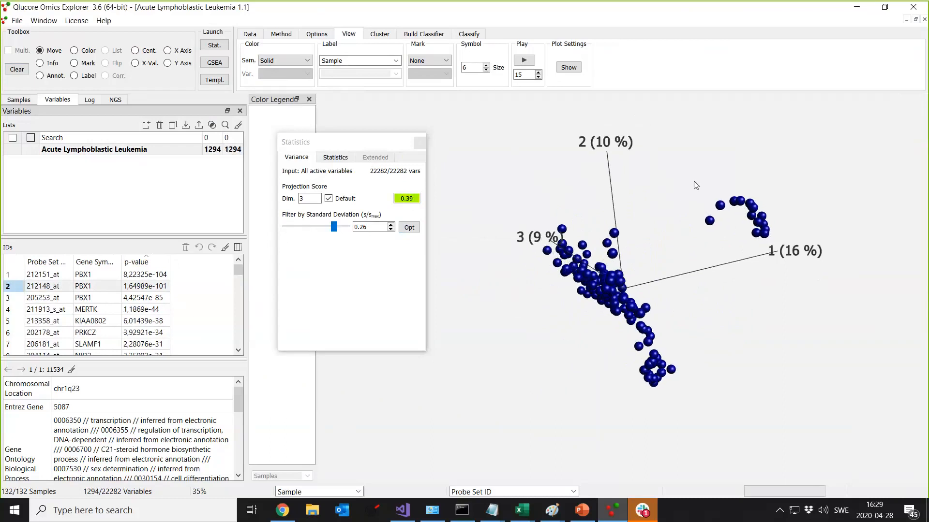
- Raise the standard deviation filter to 0.63 and on to 0.86, examining the sample grouping at each level
{"action": "left_click_drag", "start_coordinate": [336, 230], "coordinate": [344, 228]}
{"action": "left_click_drag", "start_coordinate": [634, 315], "coordinate": [692, 317]}
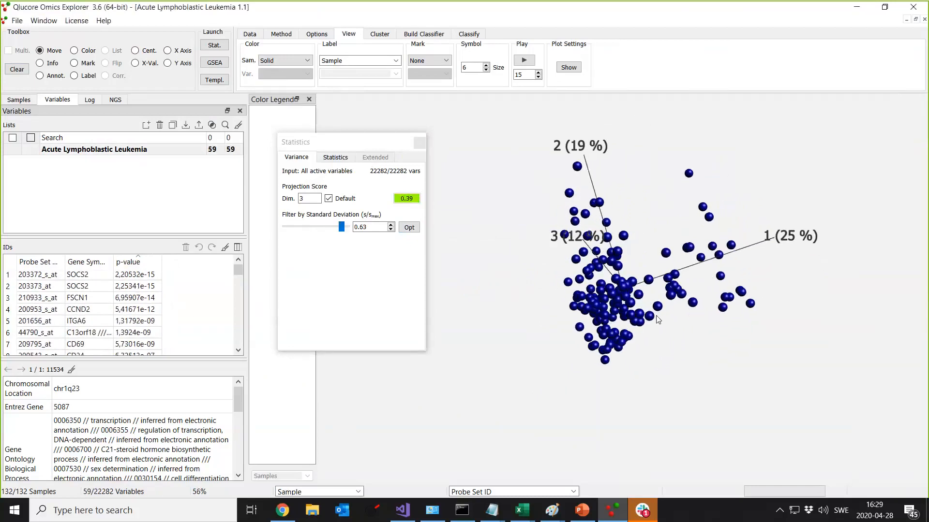
{"action": "left_click_drag", "start_coordinate": [342, 227], "coordinate": [345, 228]}
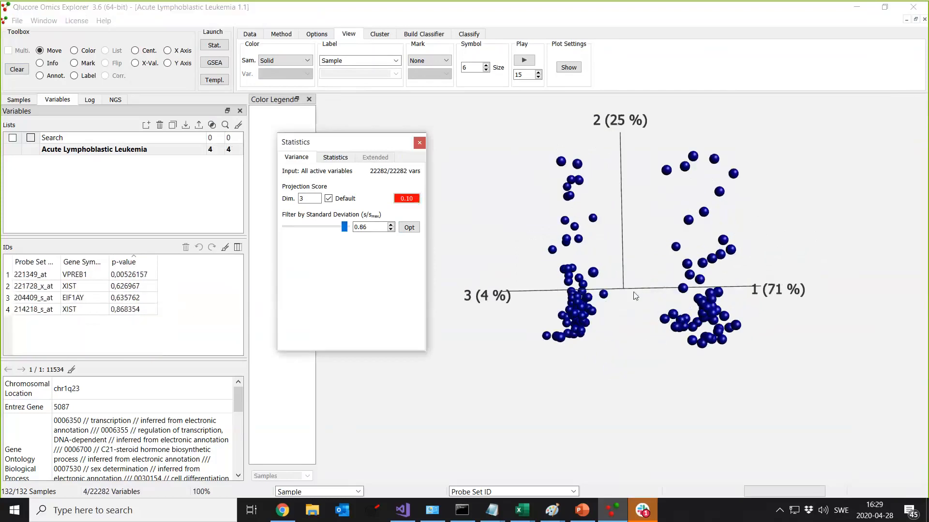
{"action": "left_click_drag", "start_coordinate": [572, 217], "coordinate": [619, 348]}
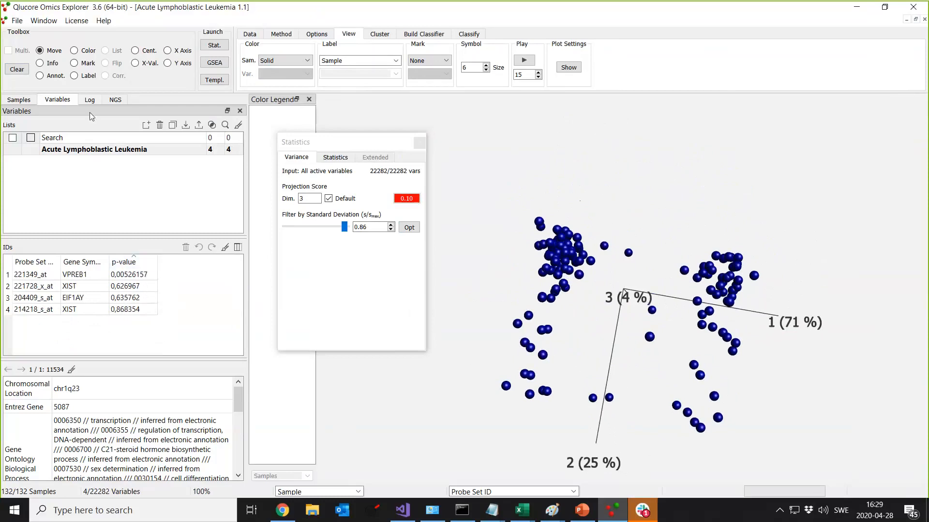
- Sort the remaining variables by descending p-value, add the Chromosomal Location column and display the details of both XIST probe sets
{"action": "left_click", "coordinate": [124, 264]}
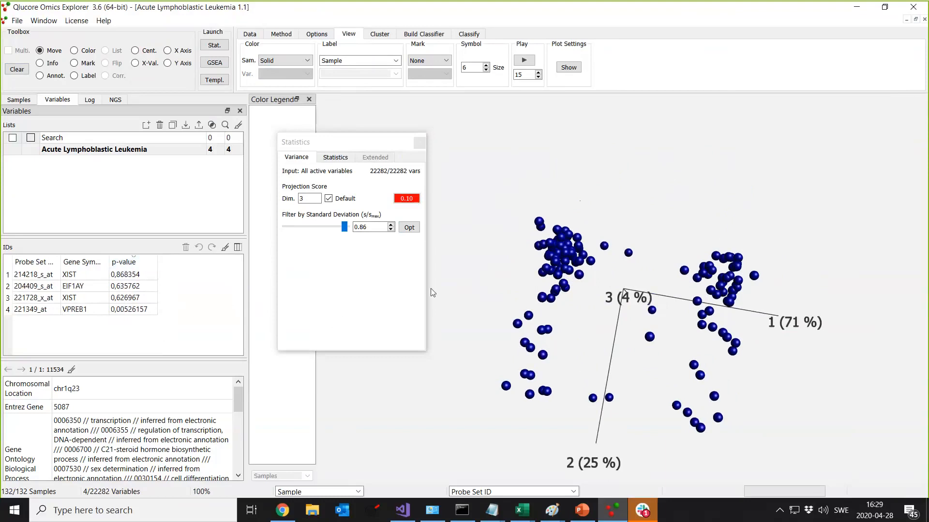
{"action": "left_click", "coordinate": [237, 247]}
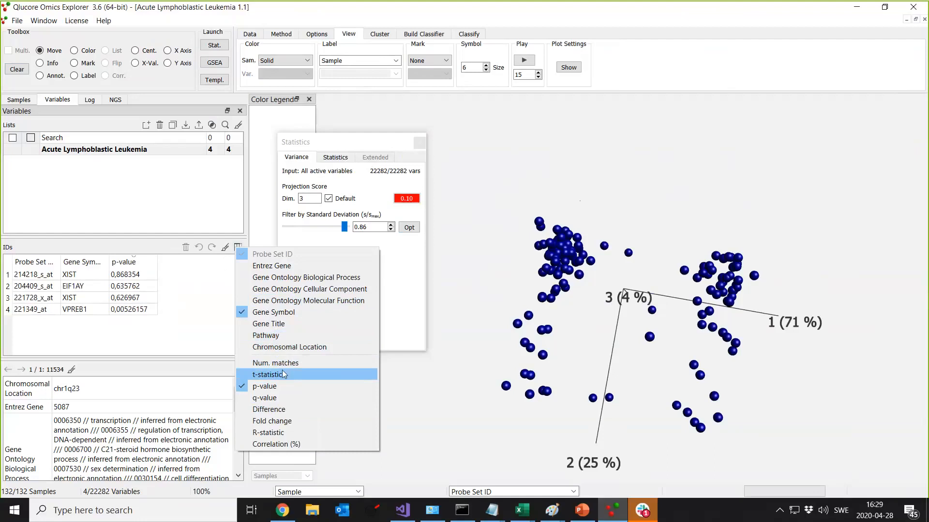
{"action": "left_click", "coordinate": [283, 348]}
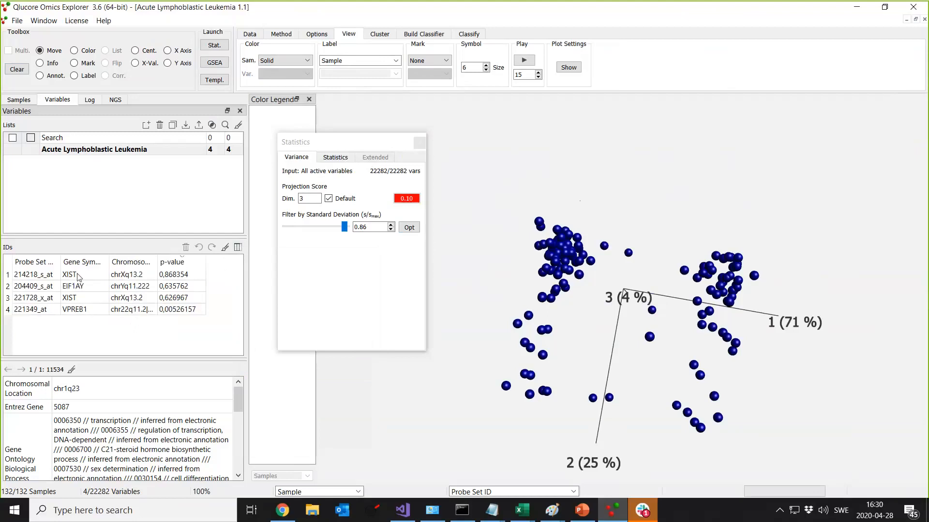
{"action": "left_click", "coordinate": [71, 298]}
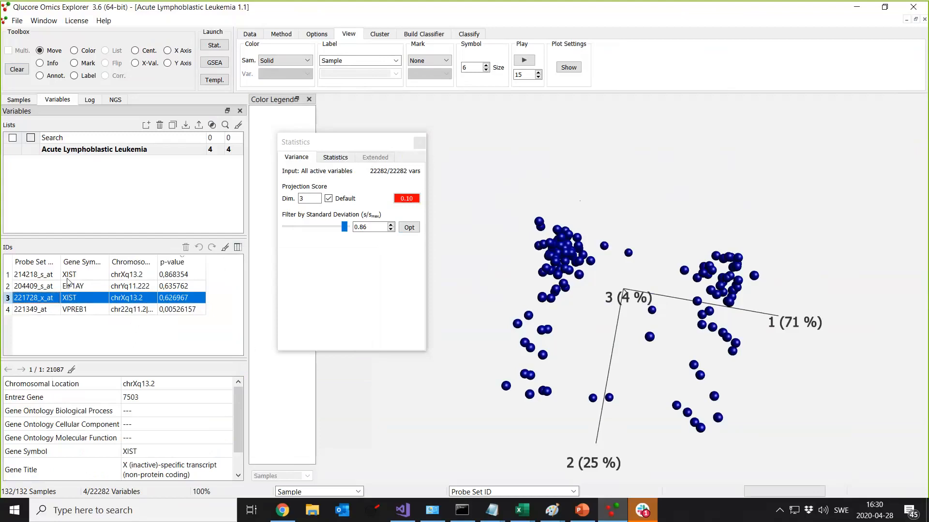
{"action": "left_click", "coordinate": [68, 279]}
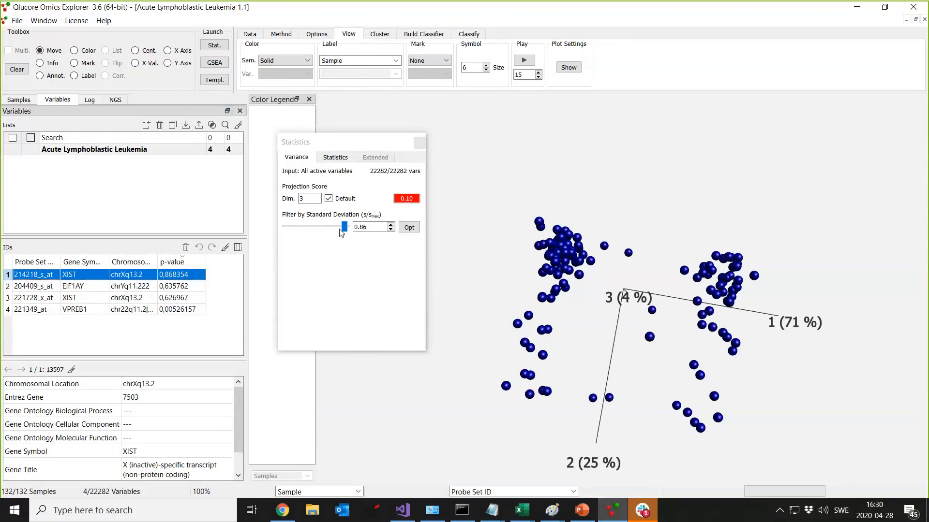
- Lower the standard deviation filter to 0.82 to inspect the sample grouping, and reset the filter to 0
{"action": "mouse_move", "coordinate": [344, 228]}
{"action": "left_mouse_down"}
{"action": "mouse_move", "coordinate": [276, 225]}
{"action": "mouse_move", "coordinate": [344, 236]}
{"action": "left_mouse_up"}
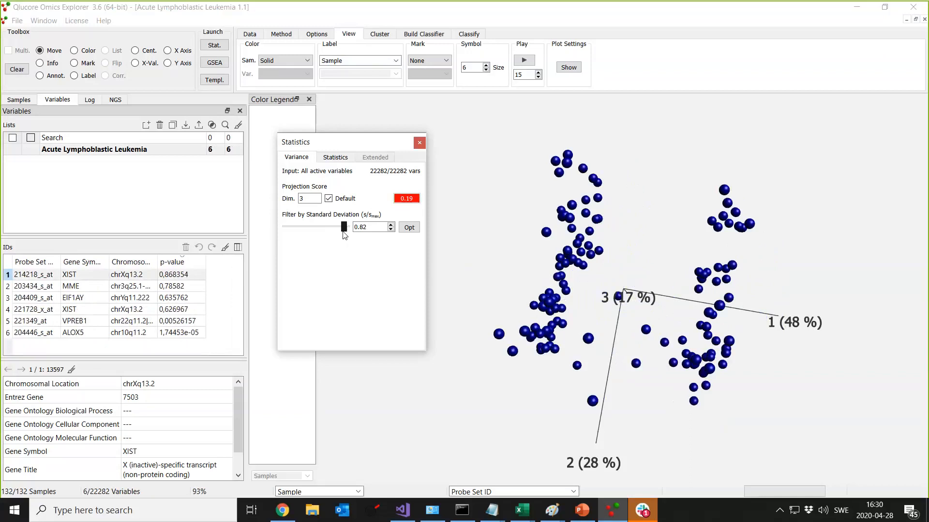
{"action": "left_click_drag", "start_coordinate": [631, 204], "coordinate": [624, 235]}
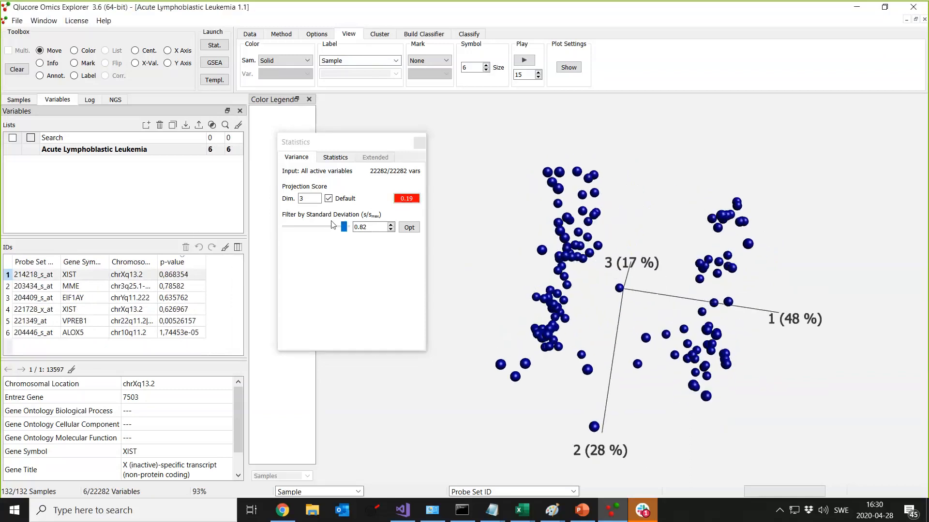
{"action": "left_click_drag", "start_coordinate": [345, 230], "coordinate": [285, 228]}
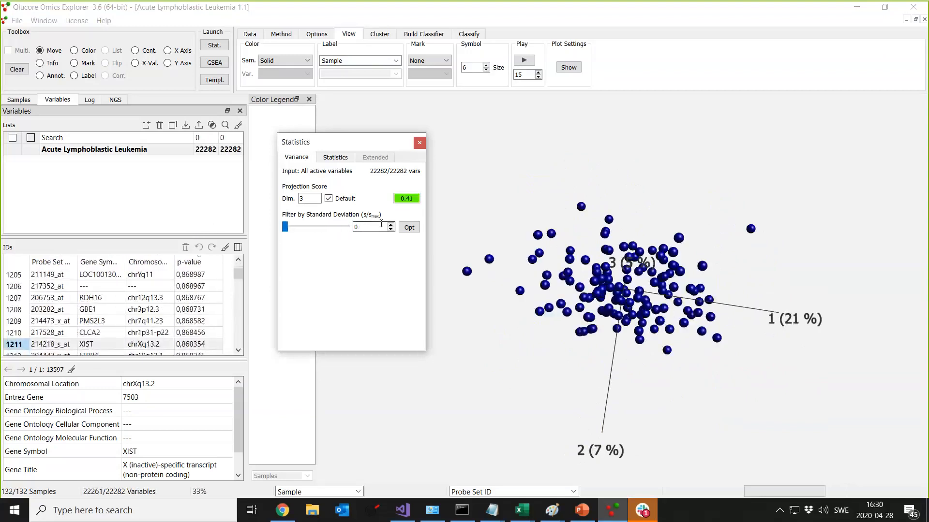
- Optimize the standard deviation filter by projection score and examine the sample clusters in the PCA plot from different angles
{"action": "left_click", "coordinate": [407, 228]}
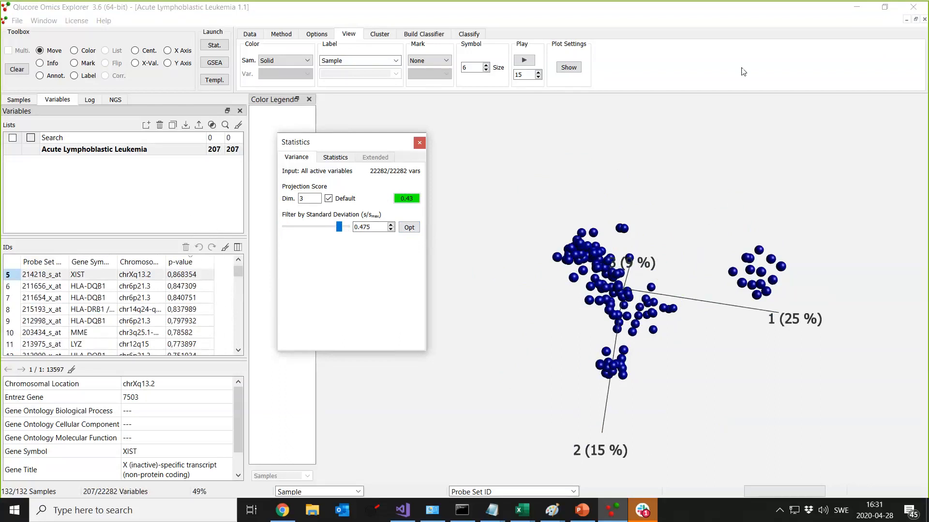
{"action": "left_click", "coordinate": [714, 99]}
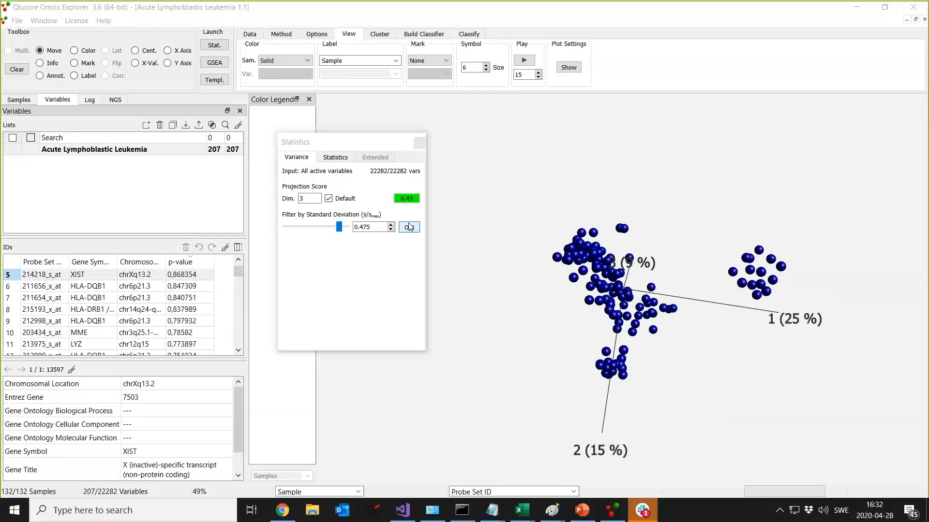
{"action": "left_click_drag", "start_coordinate": [528, 246], "coordinate": [640, 426]}
{"action": "left_click_drag", "start_coordinate": [563, 151], "coordinate": [549, 297]}
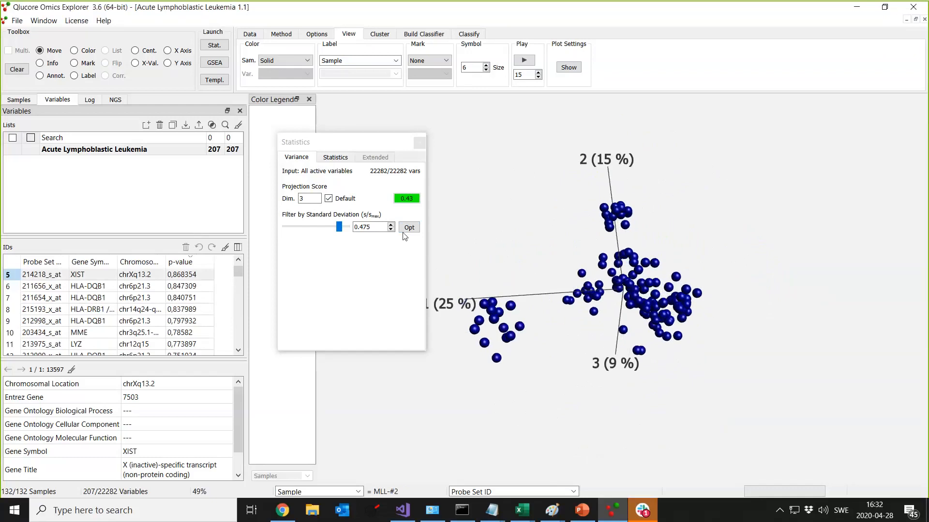